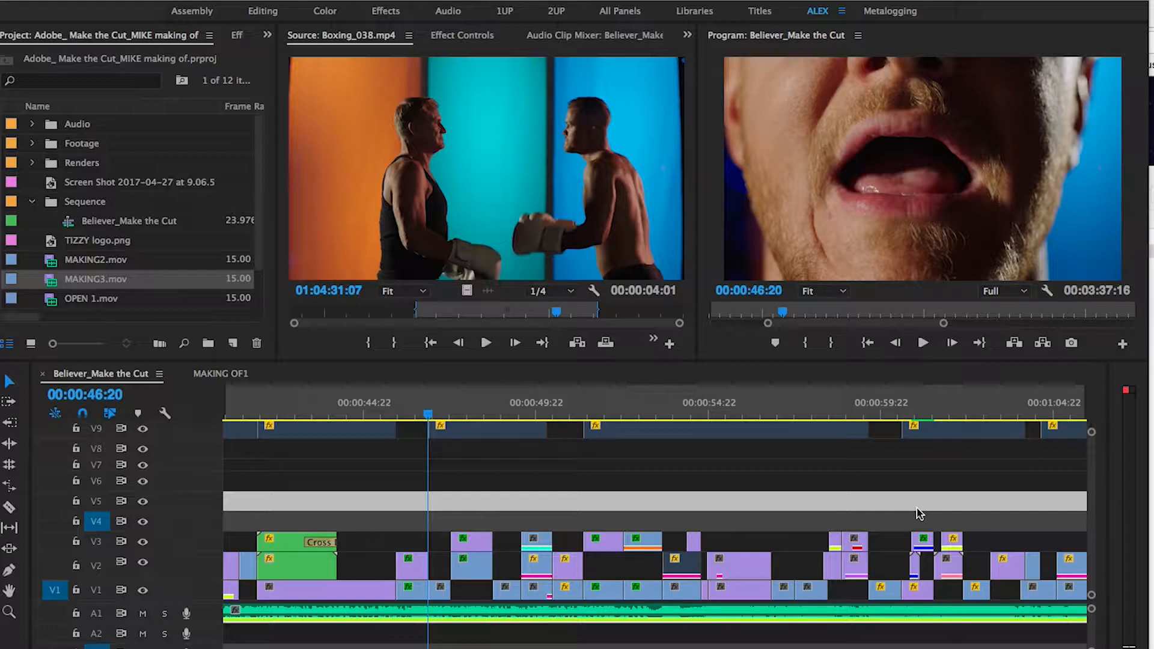
- Play the sequence from 00:00:46:20 and shuttle back to the wide silhouette shot, stopping at 00:00:54:07
left_click(815, 483)
key("space")
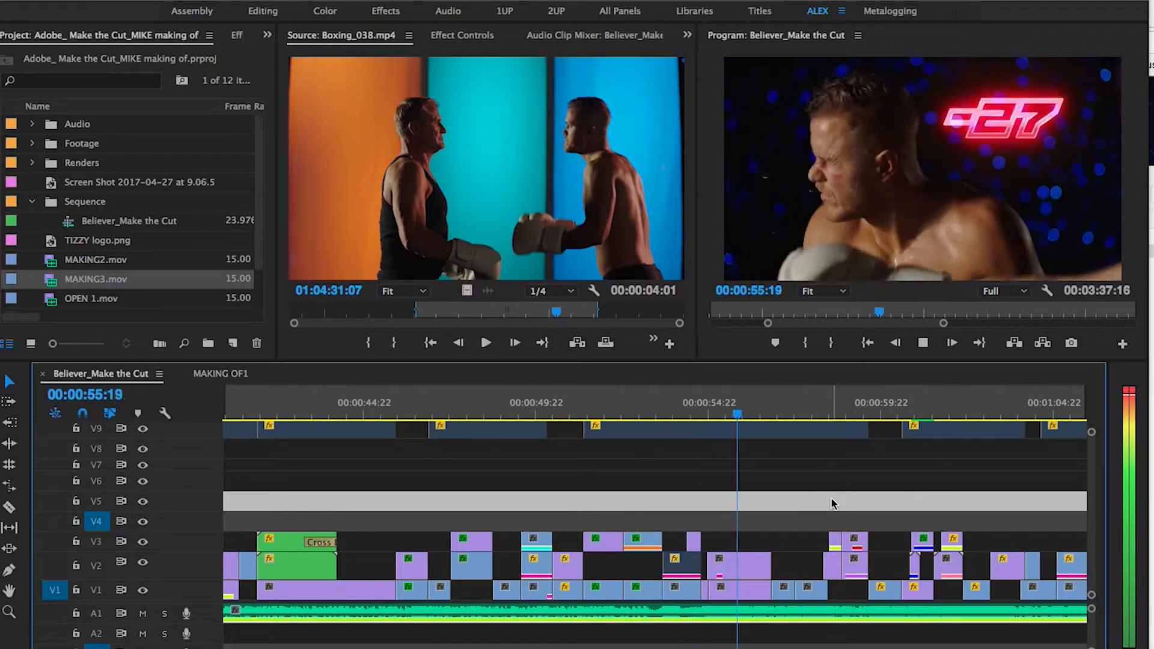
key("space")
key("j")
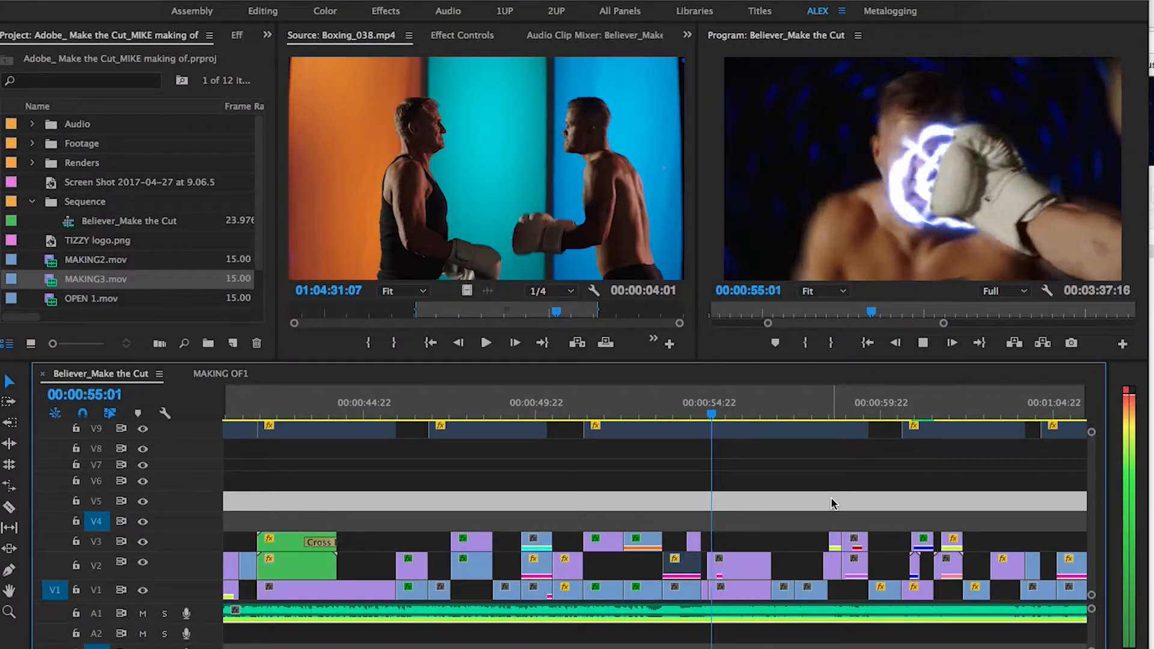
key("k")
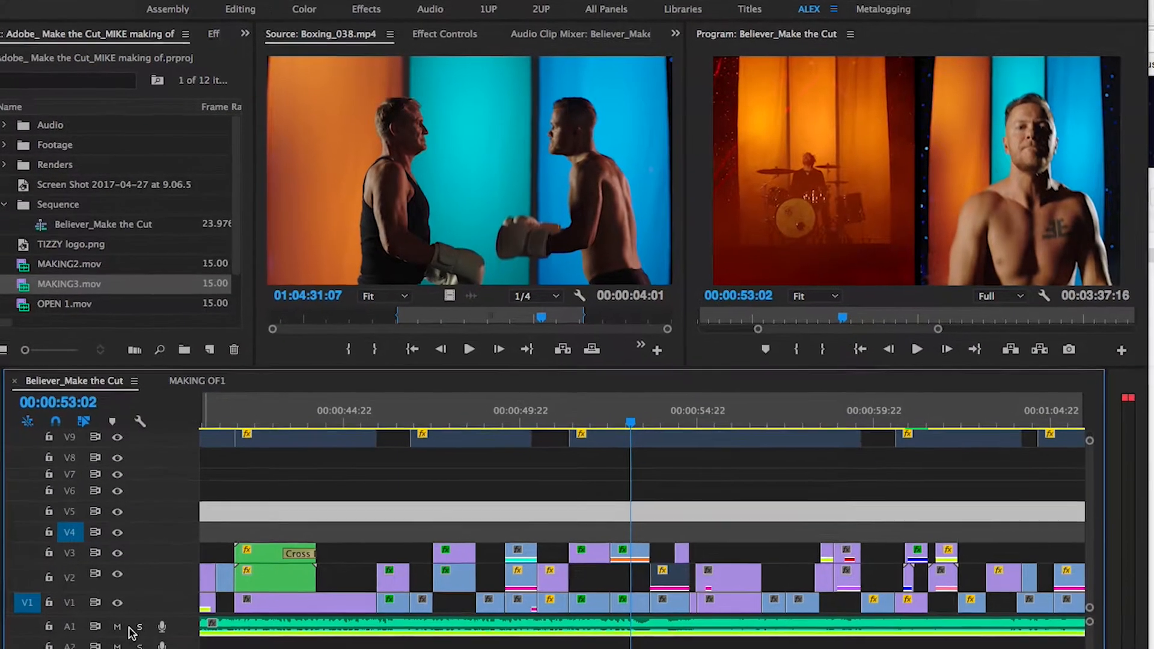
key("l")
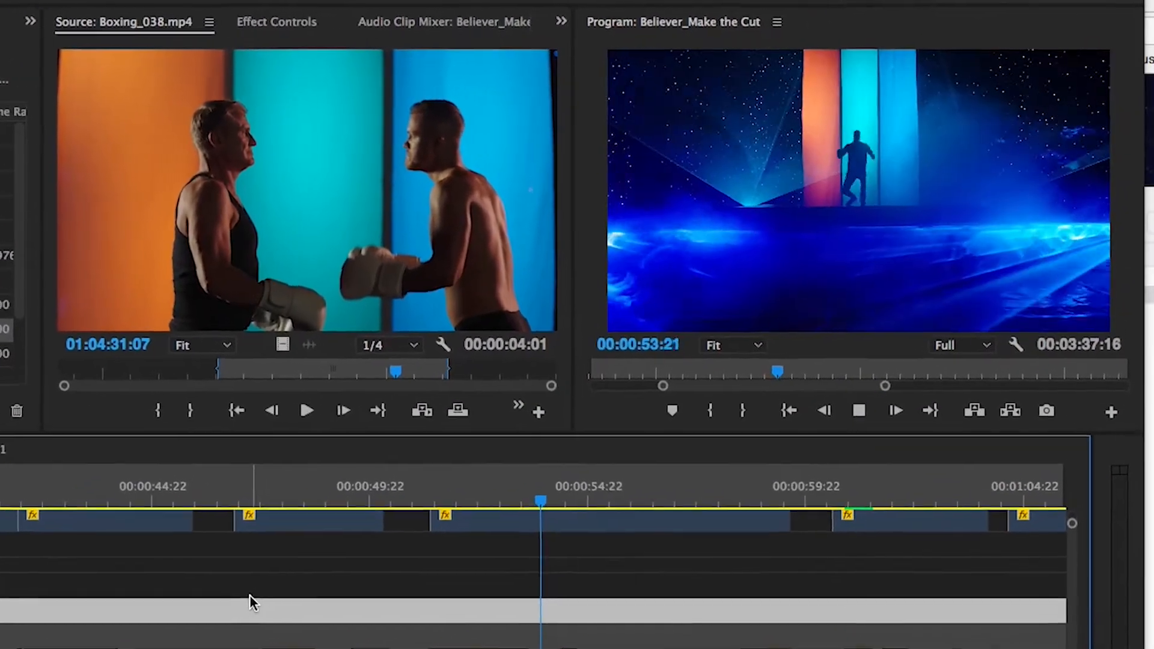
key("k")
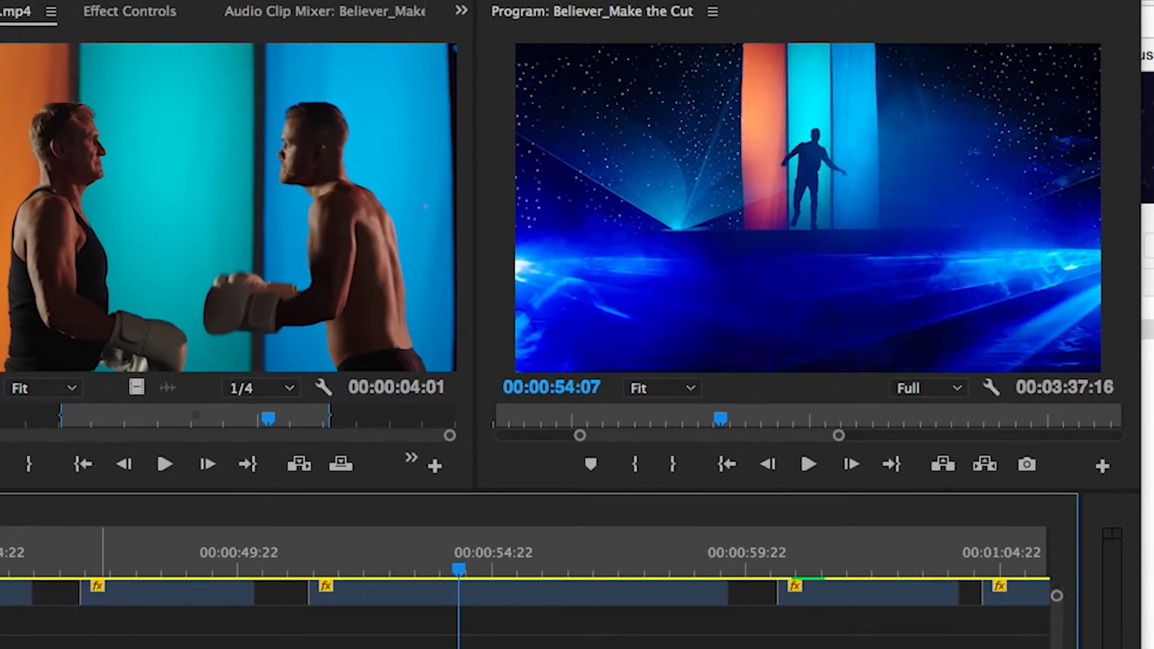
- Review the wide silhouette shot frame by frame in both directions, finishing at 00:00:54:07
key("Left")
key("Left")
key("Left")
key("Left")
key("Left")
key("Left")
key("Left")
key("Left")
key("Left")
key("Left")
key("Left")
key("Left")
key("Left")
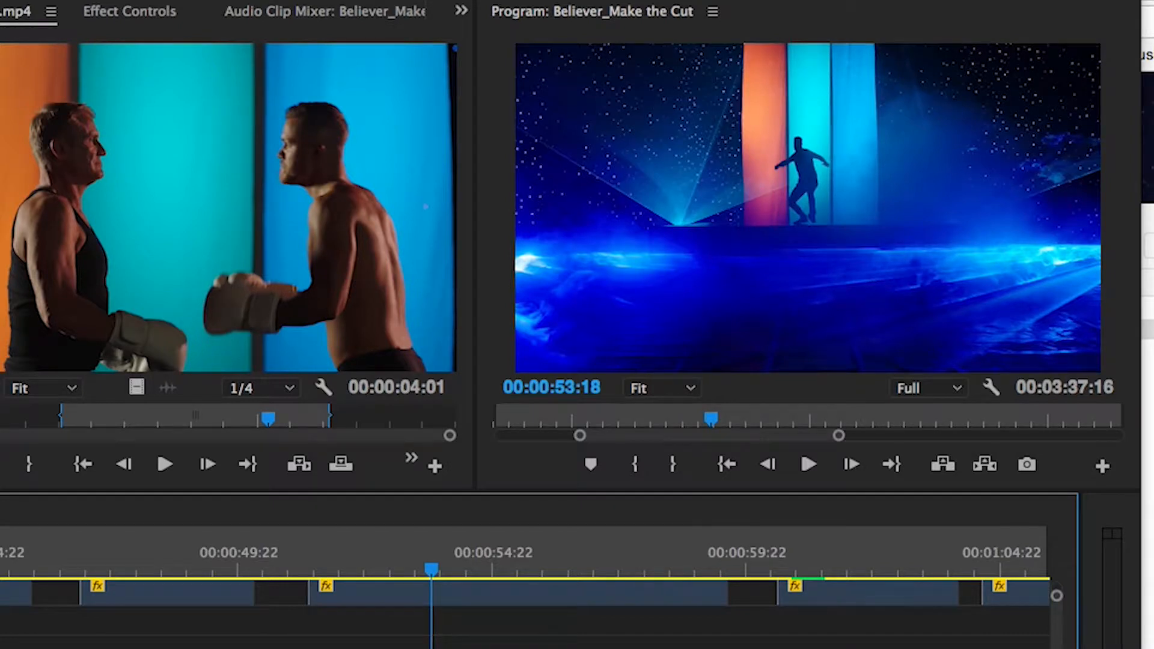
key("Right")
key("Right")
key("Right")
key("Right")
key("Right")
key("Right")
key("Right")
key("Right")
key("Right")
key("Right")
key("Right")
key("Right")
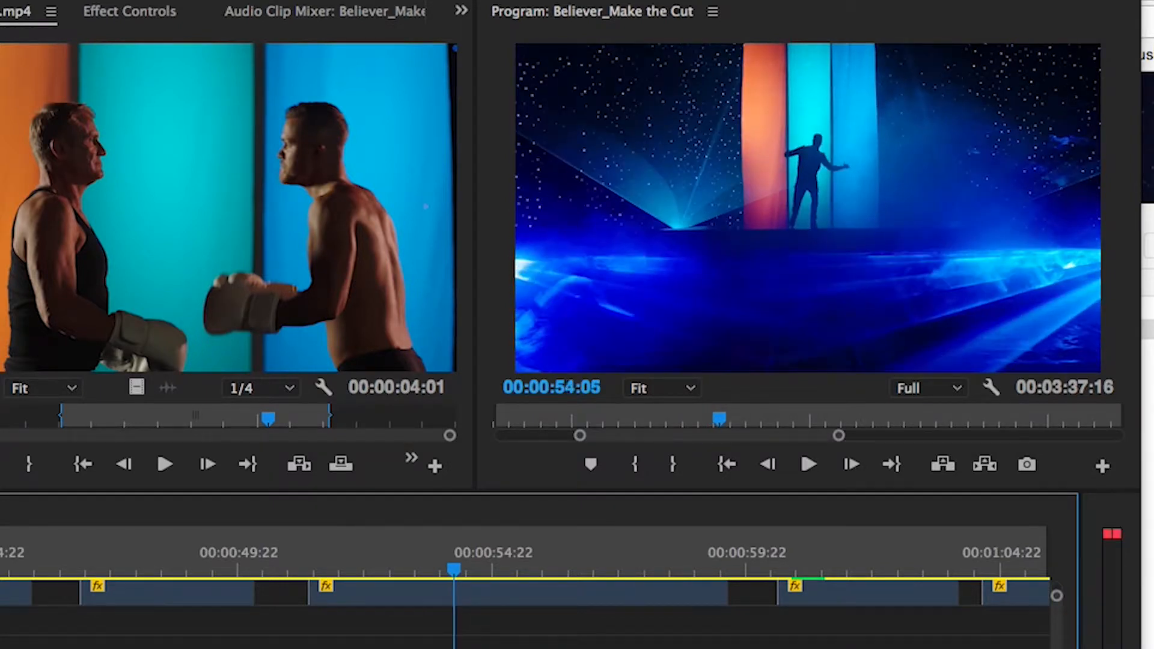
key("Right")
key("Right")
key("Right")
key("Right")
key("Right")
key("Right")
key("Right")
key("Right")
key("j")
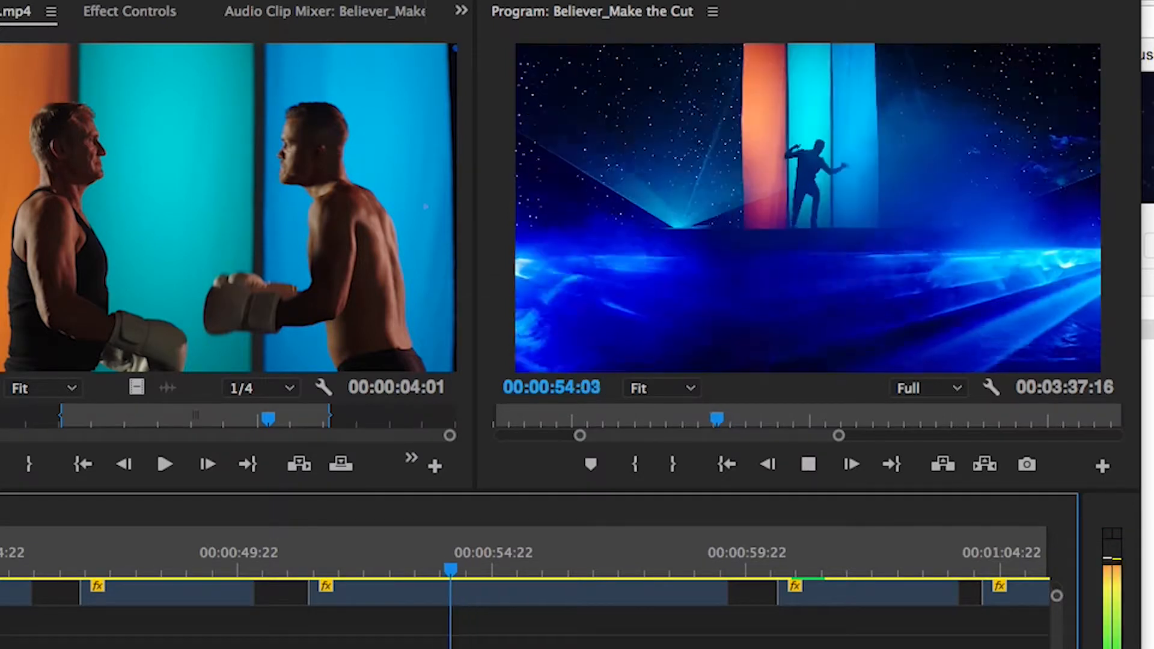
key("k")
key("l")
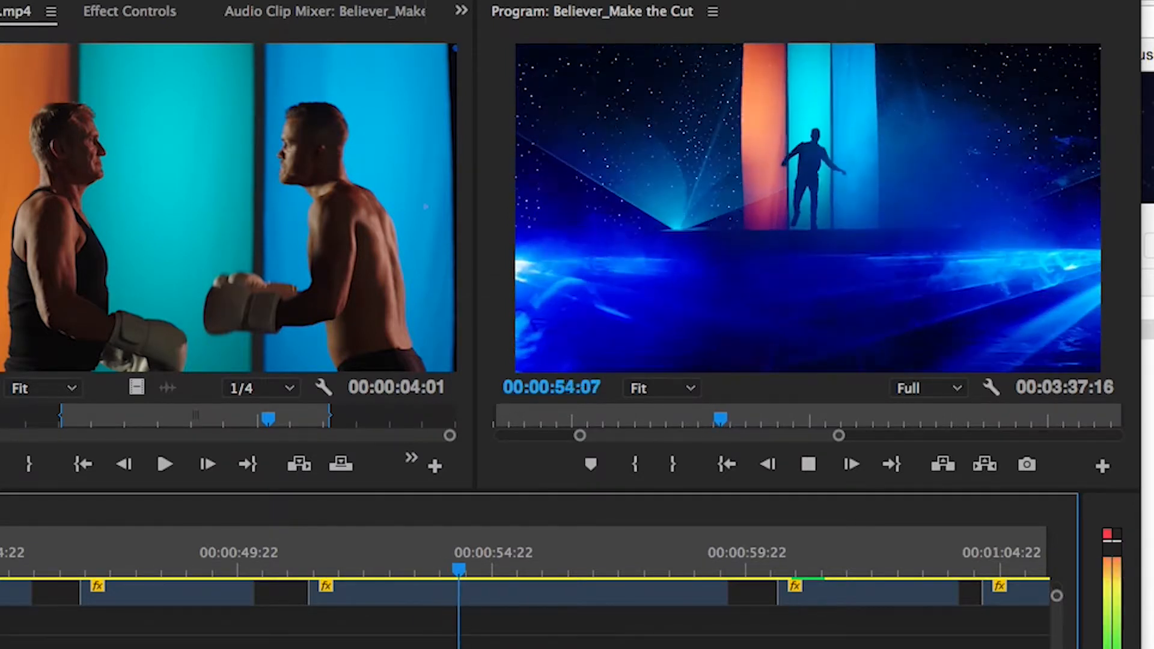
key("k")
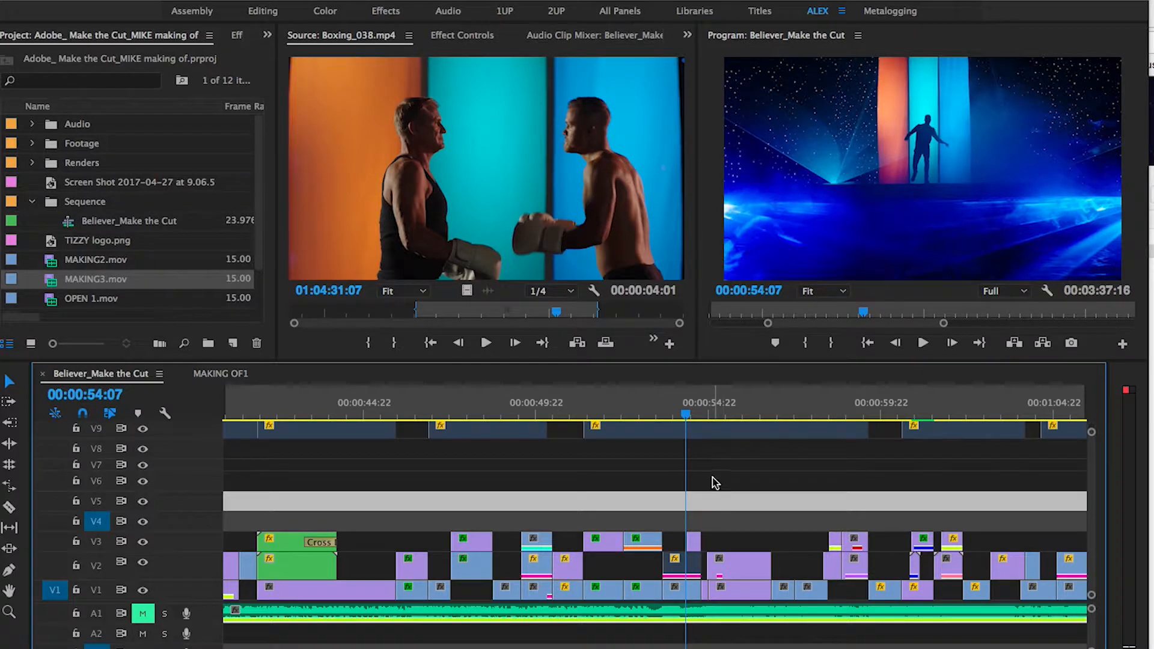
- Open the silhouette shot's V1 clip, Vocals_005.mp4, in the Source monitor and skim through its different takes
left_click(694, 591)
key("super+s")
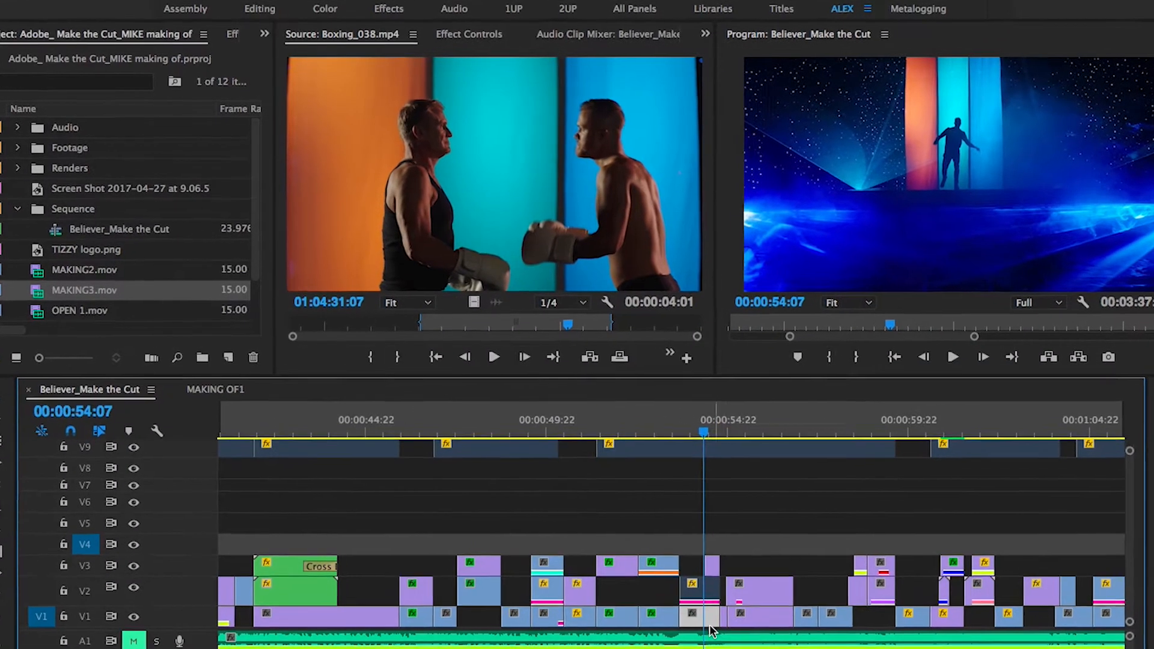
double_click(693, 596)
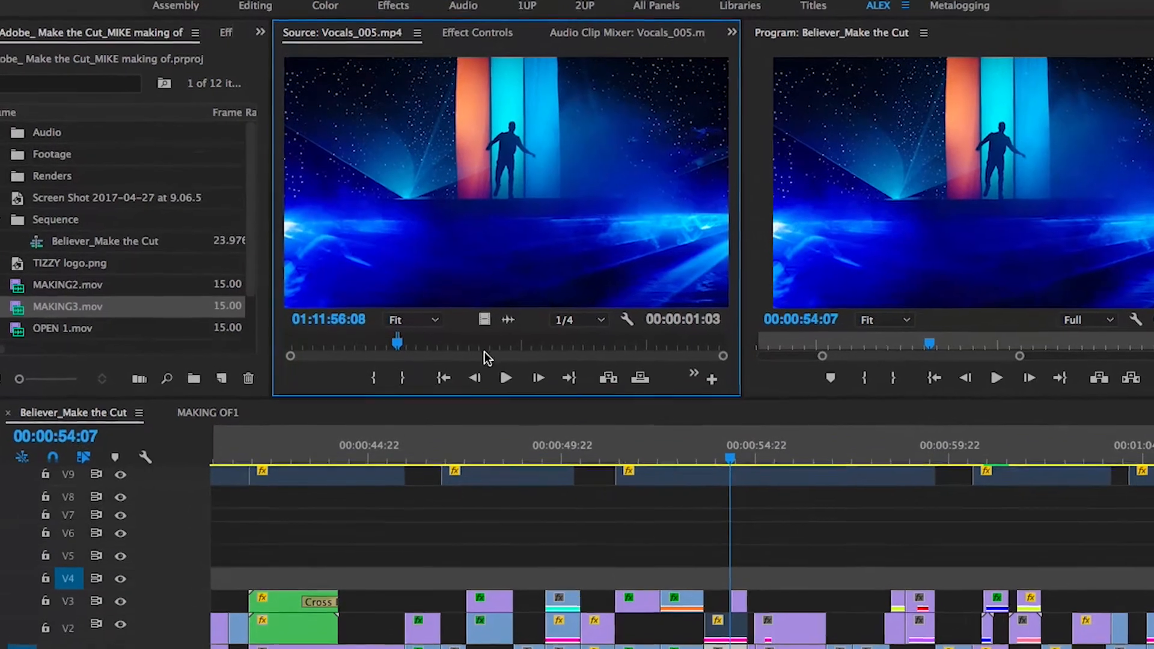
left_click(347, 335)
left_click_drag(349, 373, 349, 411)
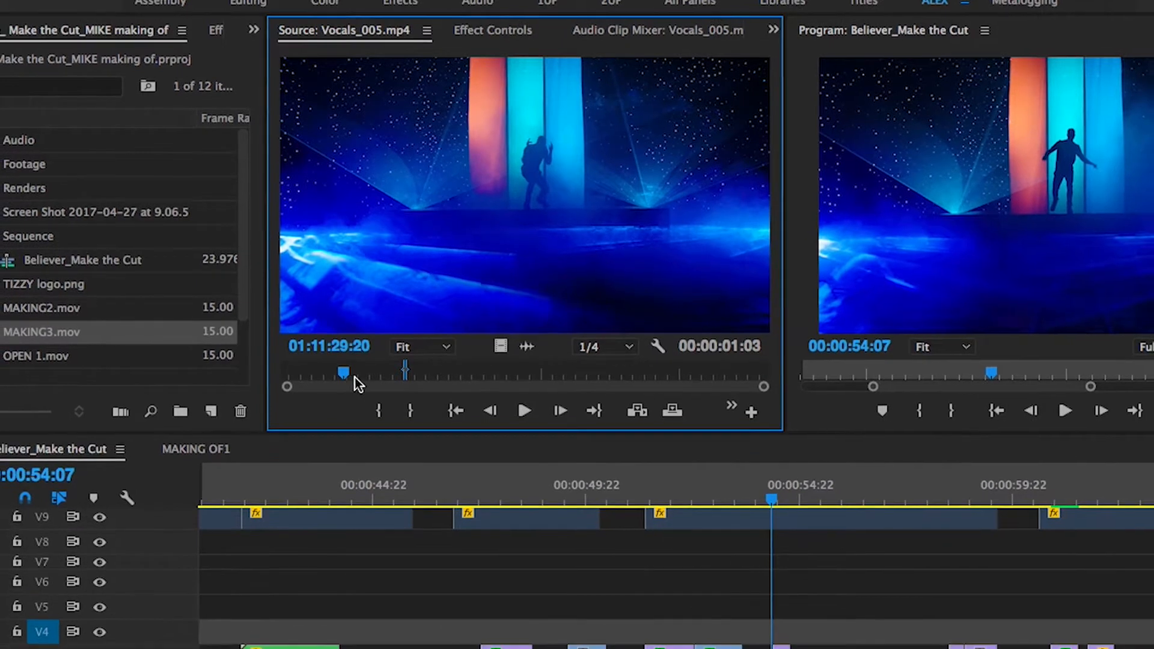
left_click_drag(348, 378, 360, 378)
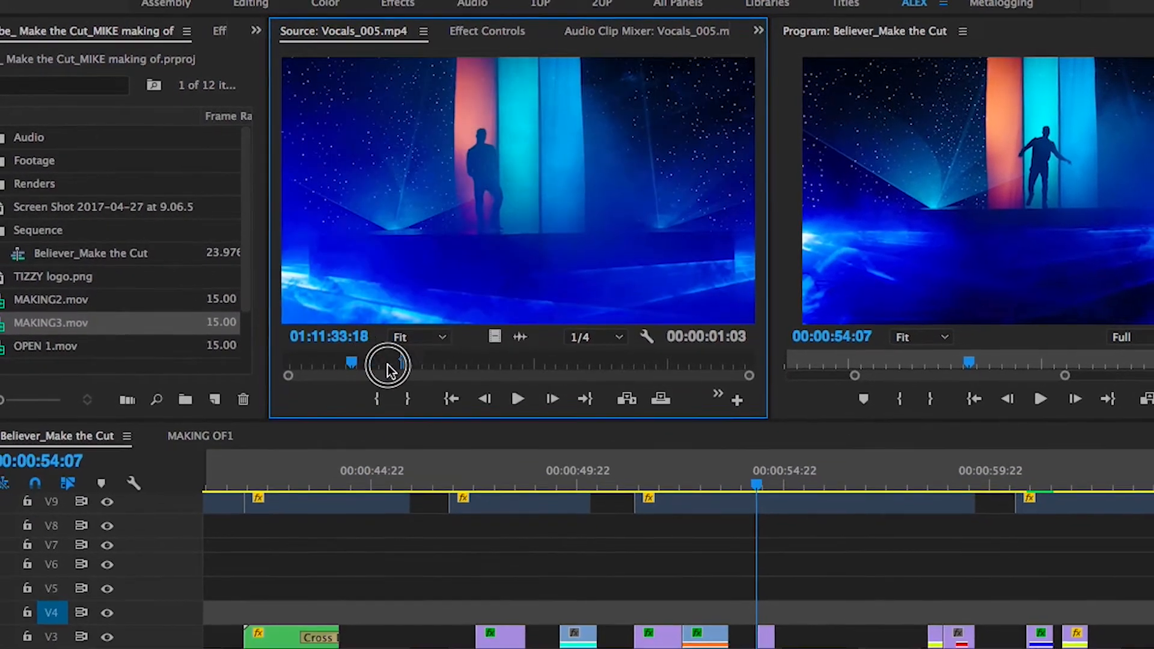
left_click(330, 364)
left_click(430, 355)
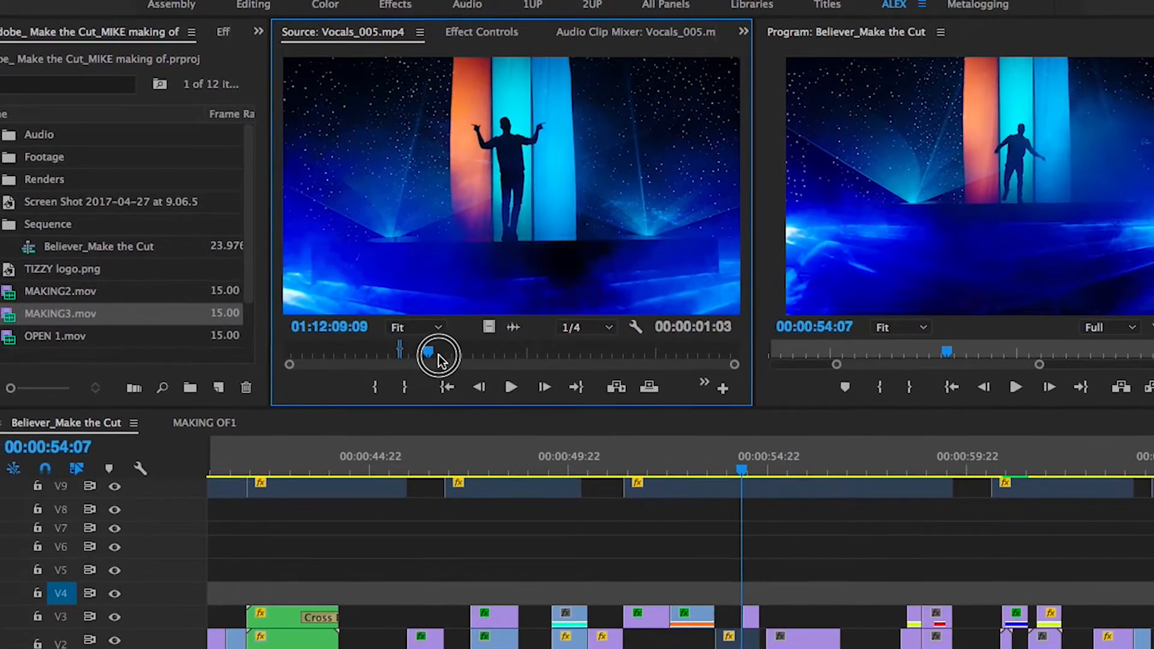
left_click(492, 355)
left_click_drag(488, 346, 515, 344)
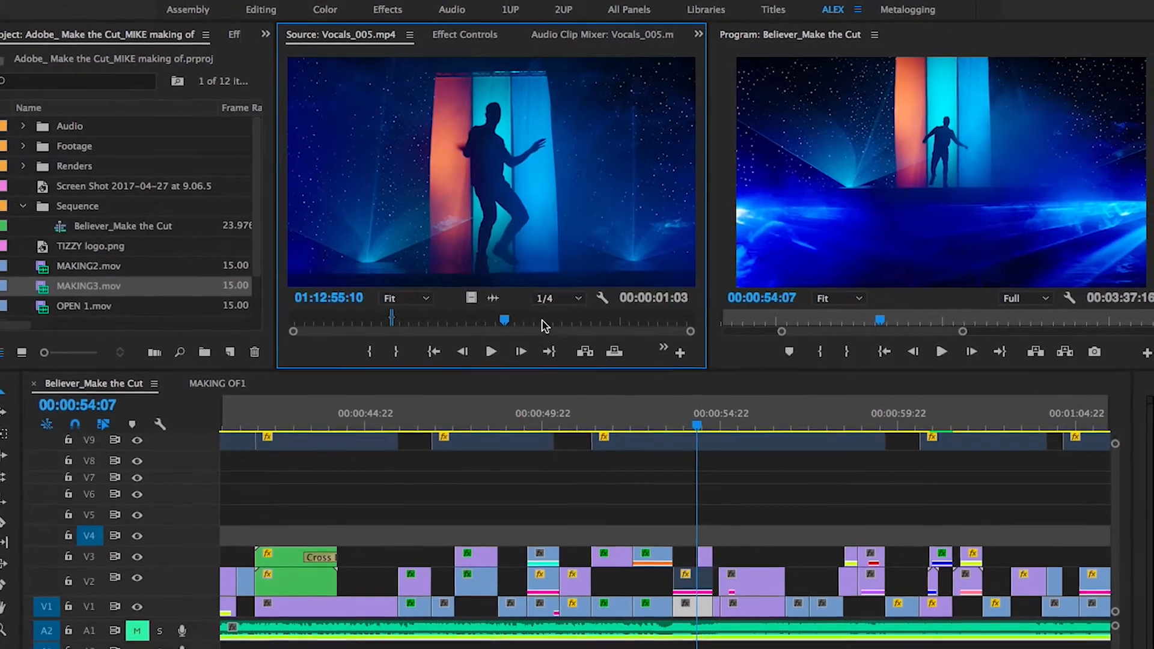
left_click(567, 328)
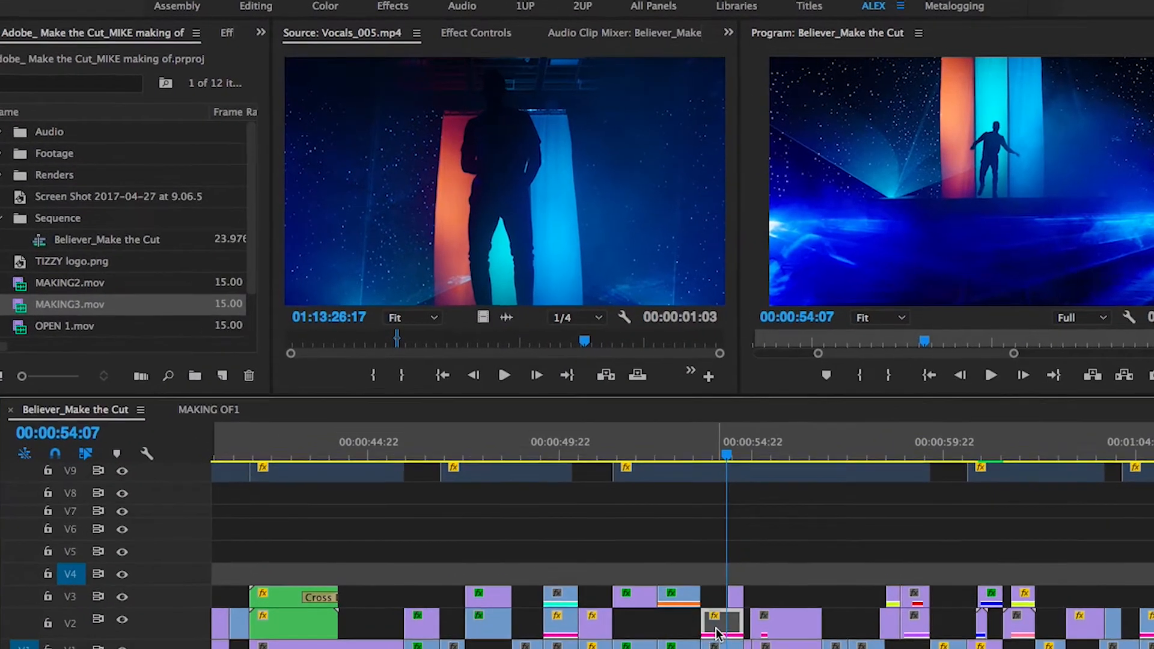
- Match the frame of the V2 overlay clip in the Source monitor and play that part of the footage
key("f")
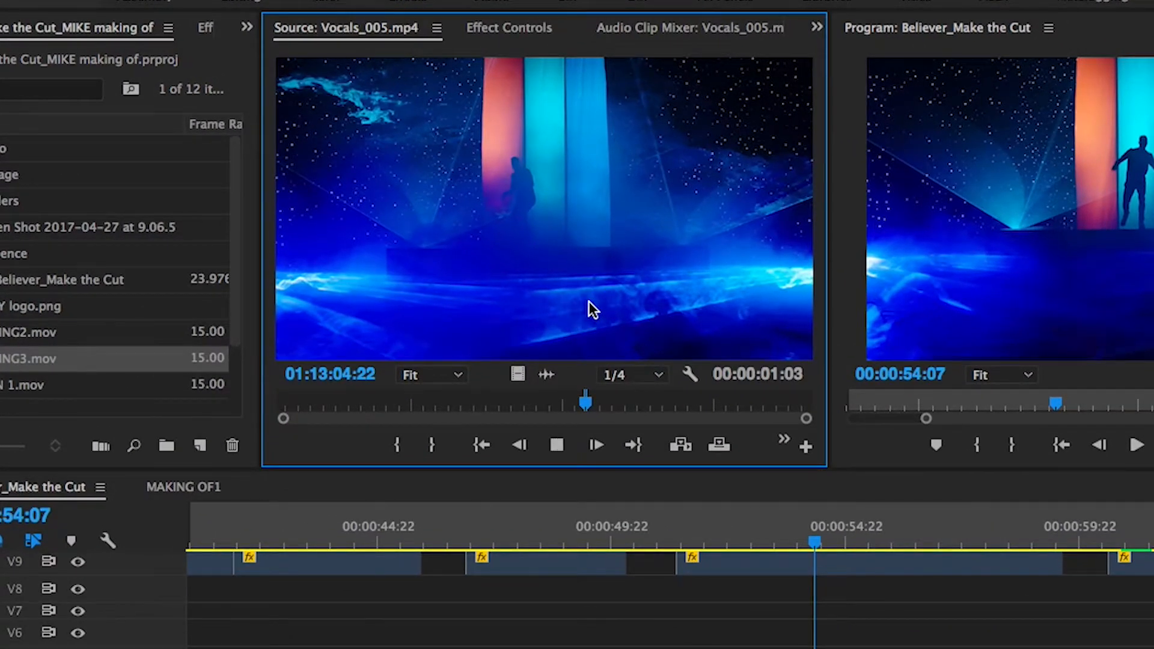
key("space")
key("space")
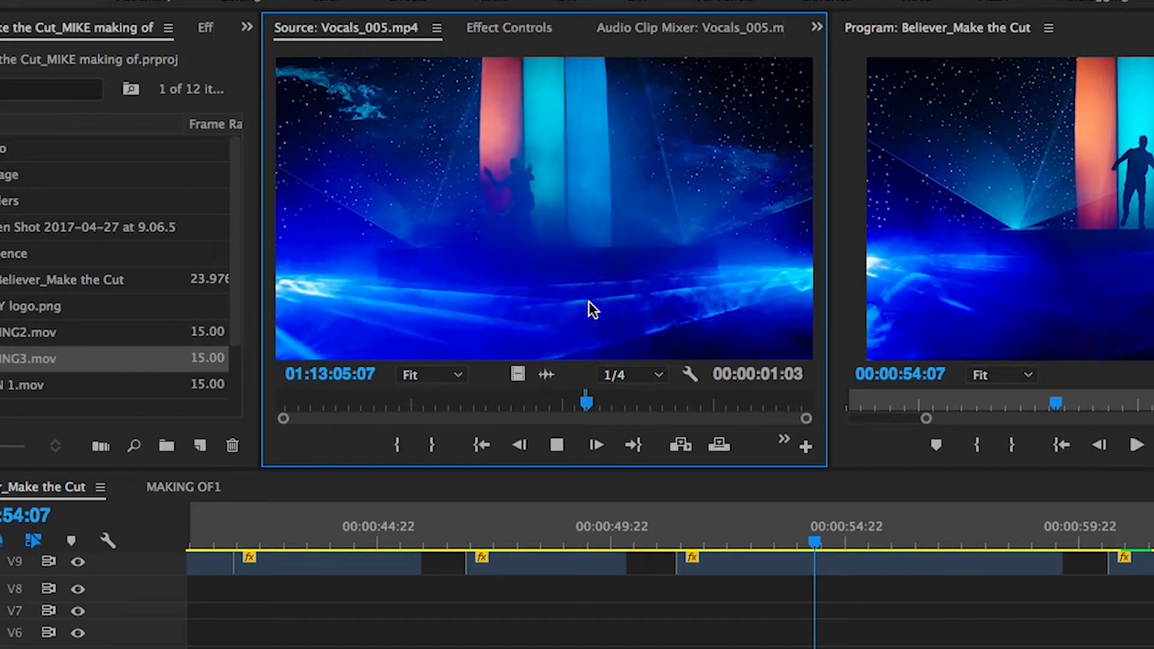
key("j")
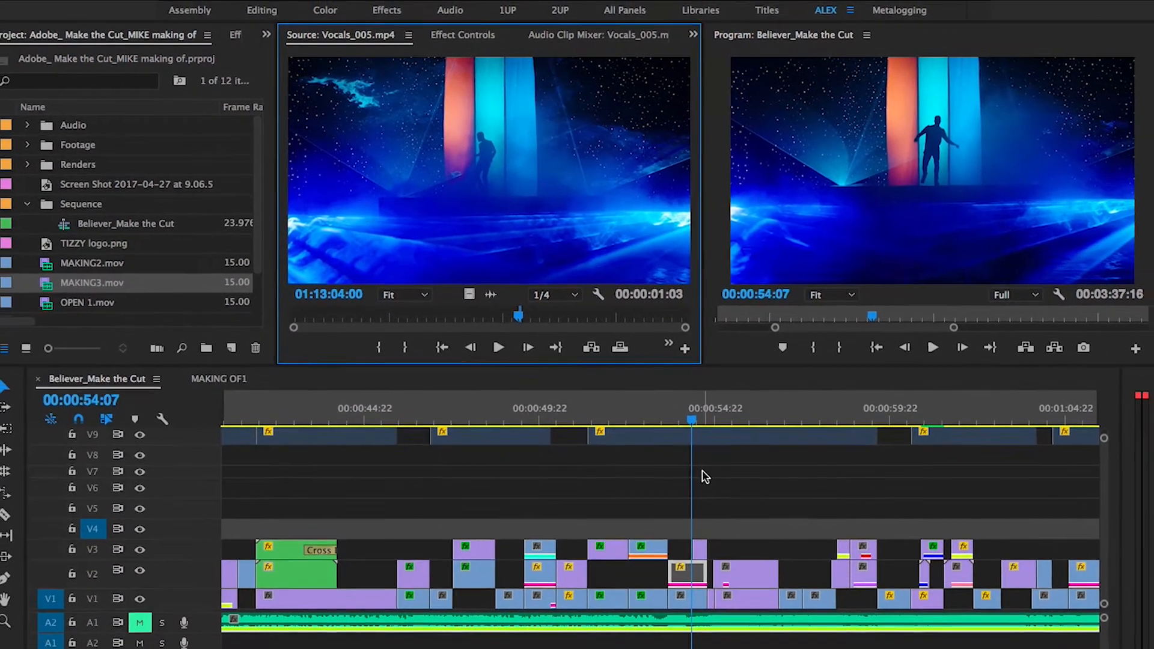
- Set the silhouette shot's V1 clip to 133 Scale and its vertical Position to 606
left_click(678, 590)
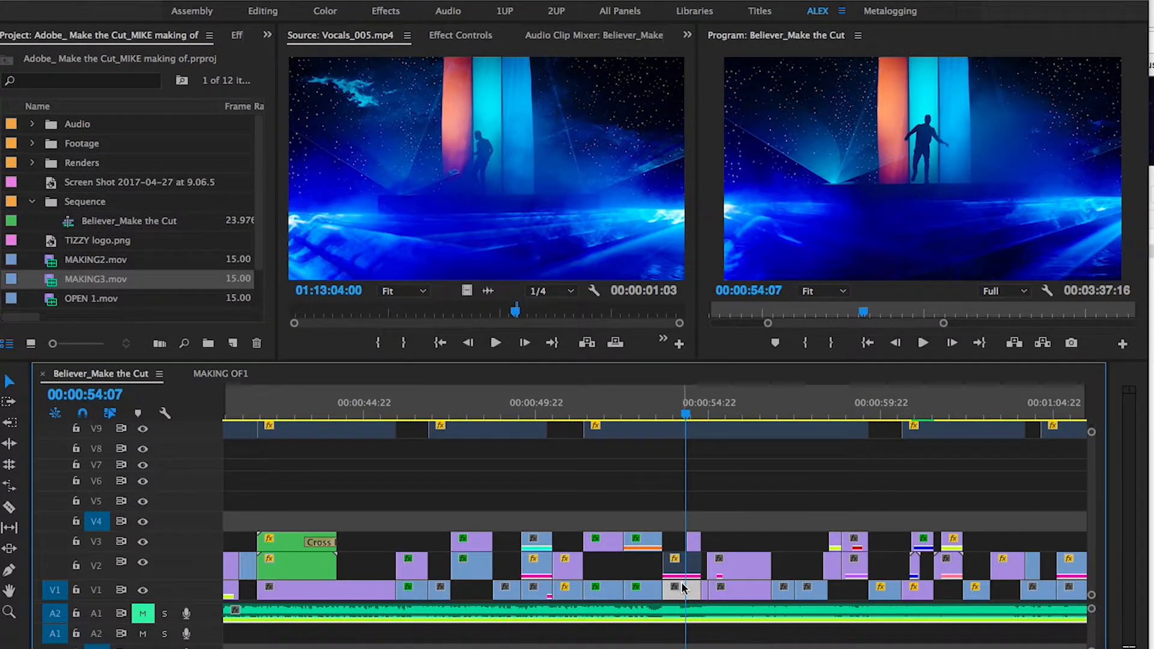
left_click(460, 36)
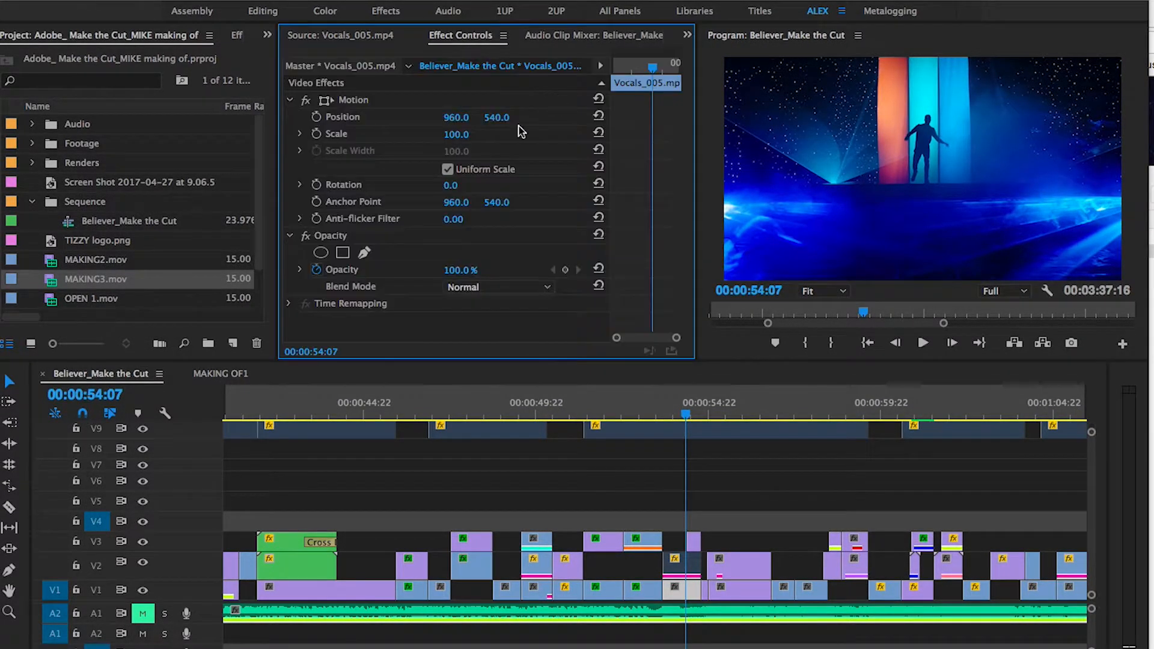
left_click(459, 134)
key("Return")
left_click(464, 134)
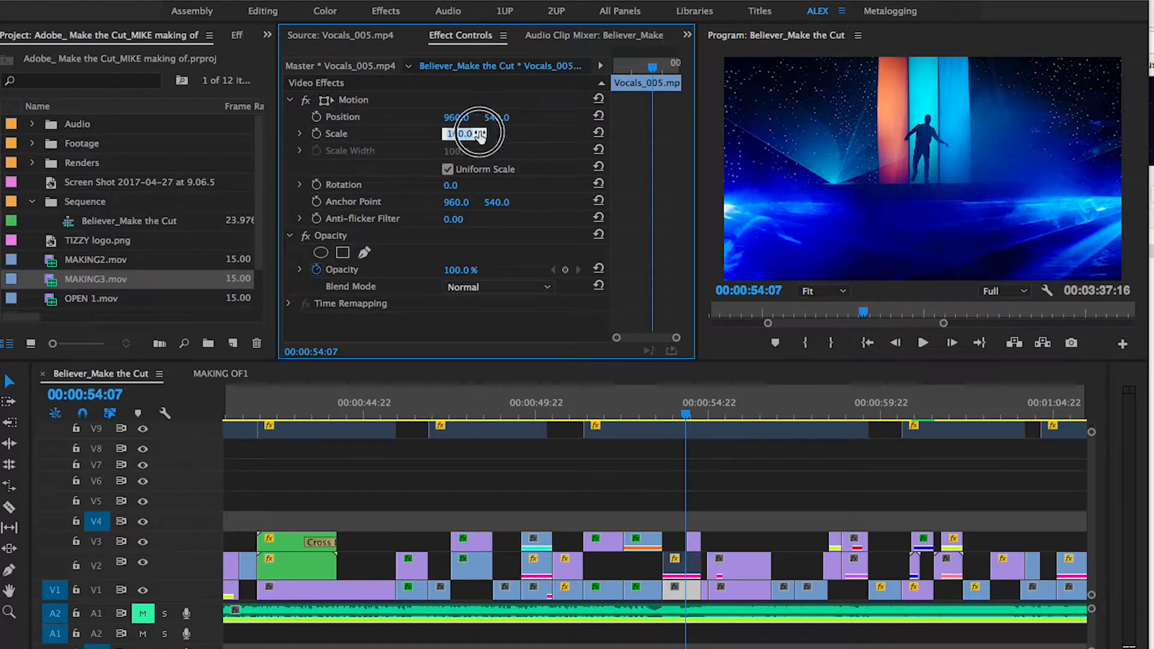
type("133")
key("Return")
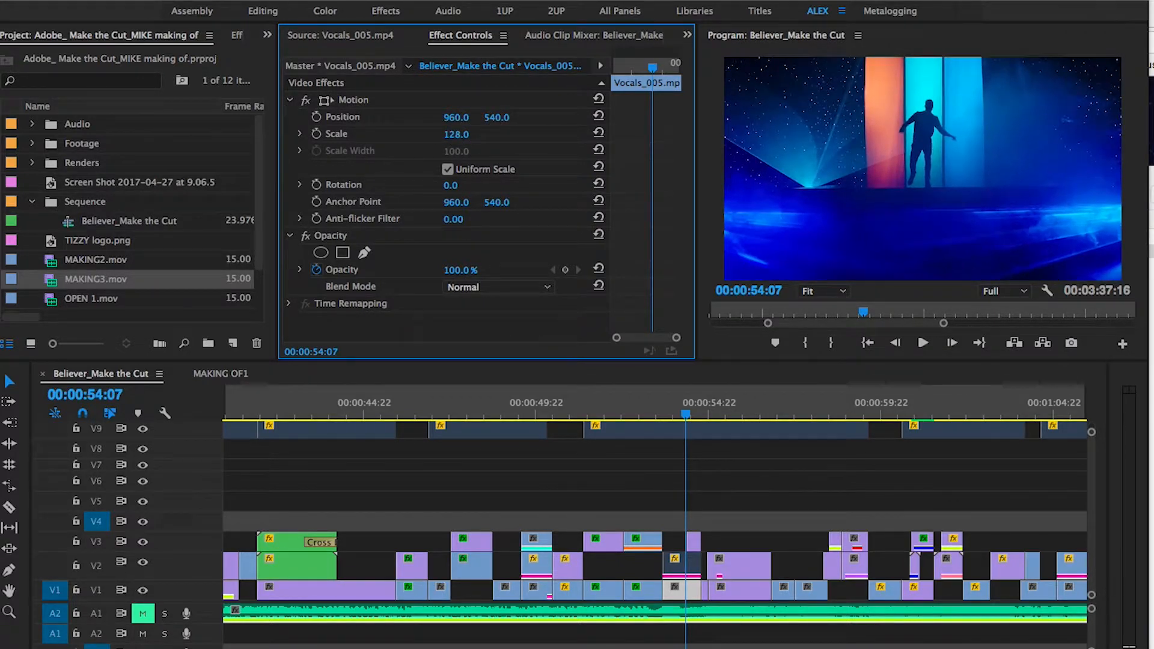
left_click_drag(496, 119, 496, 120)
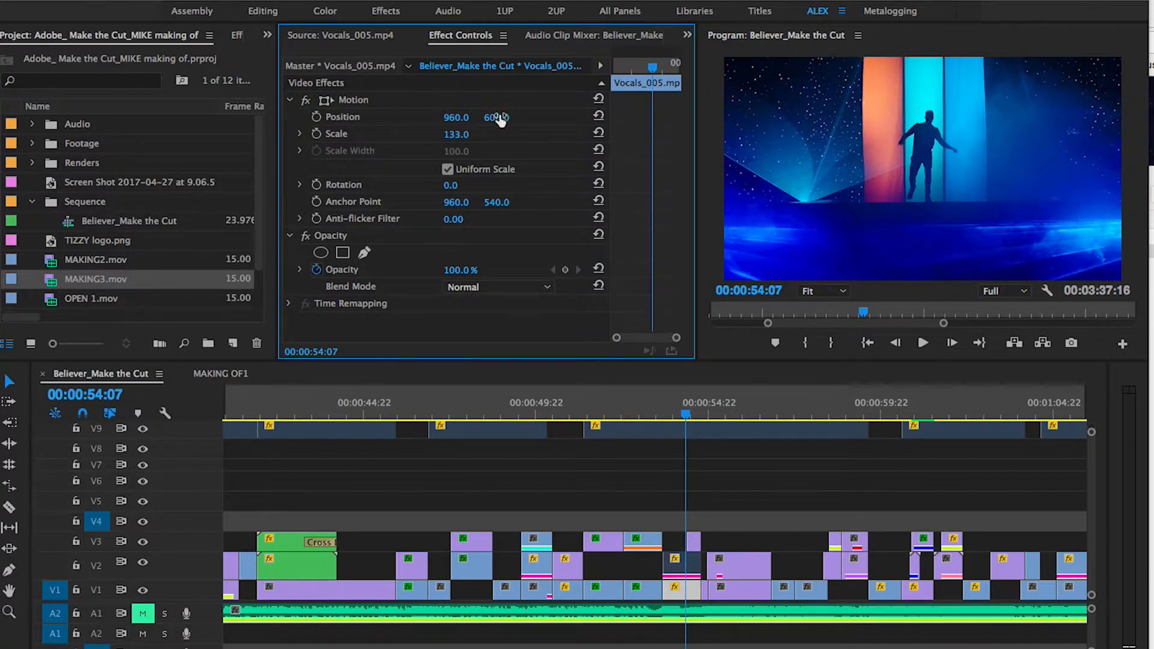
- Play the rescaled silhouette shot from just before its start, then go back to 00:00:53:23 and deselect the clip
left_click(661, 414)
key("space")
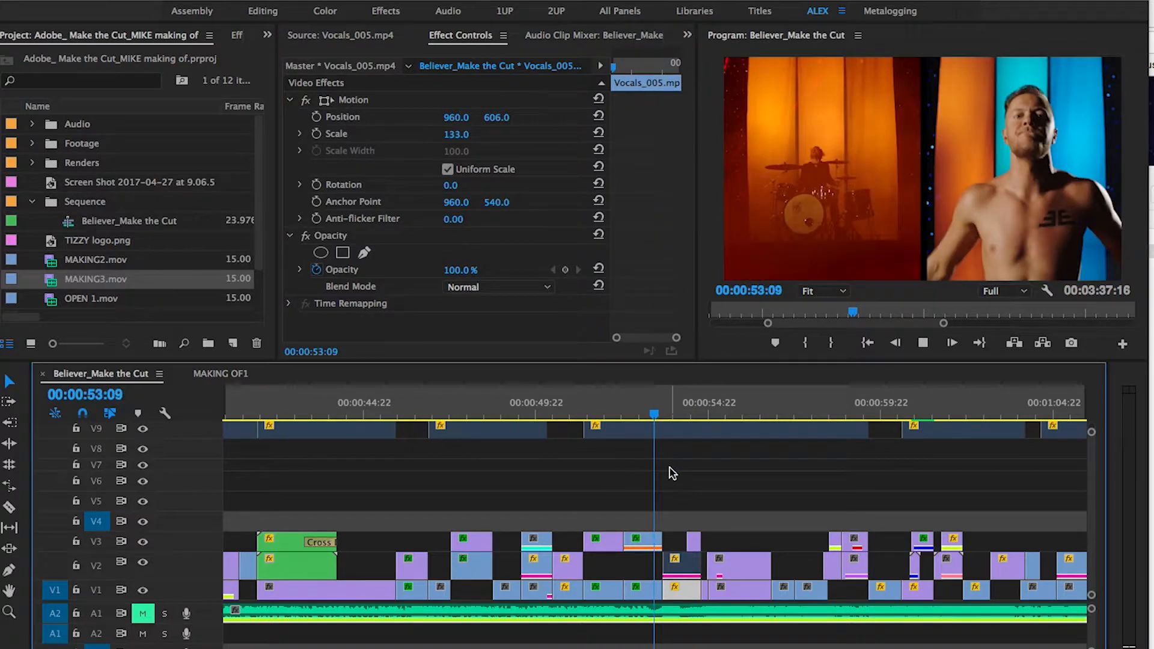
key("space")
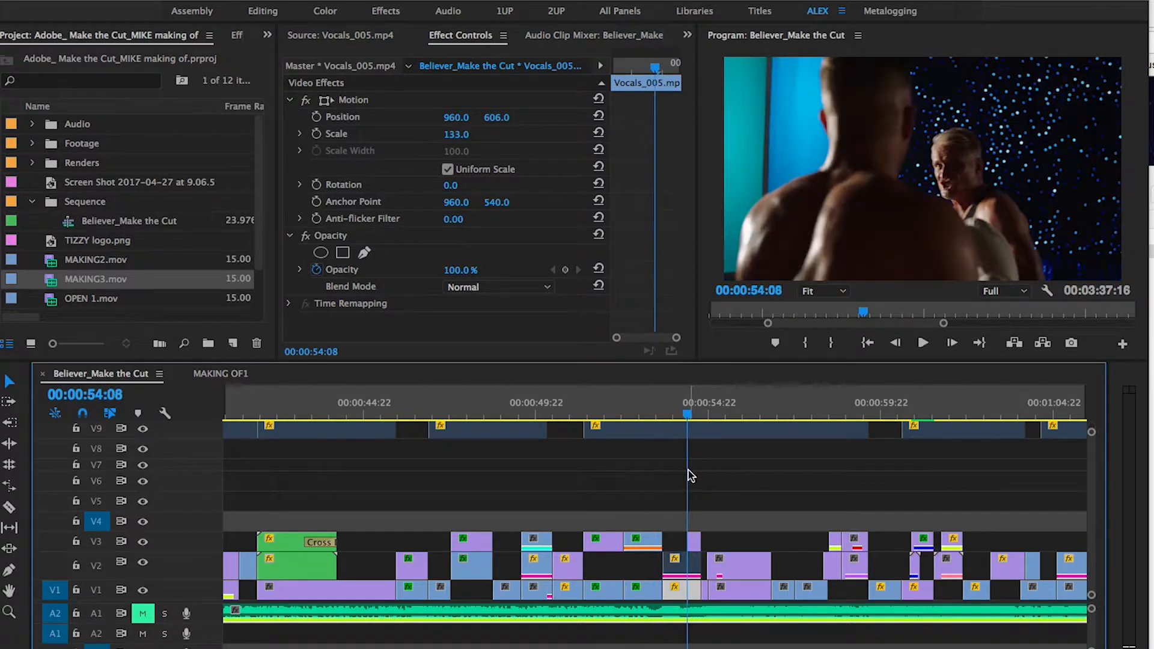
key("Left")
key("Left")
key("Left")
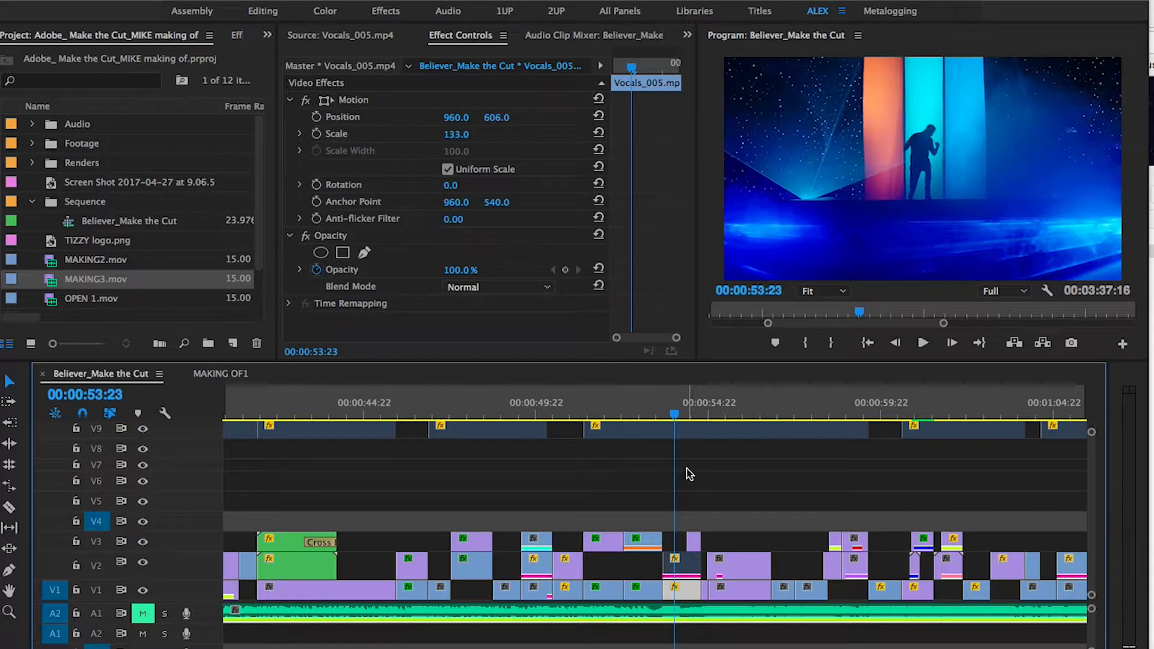
left_click(688, 470)
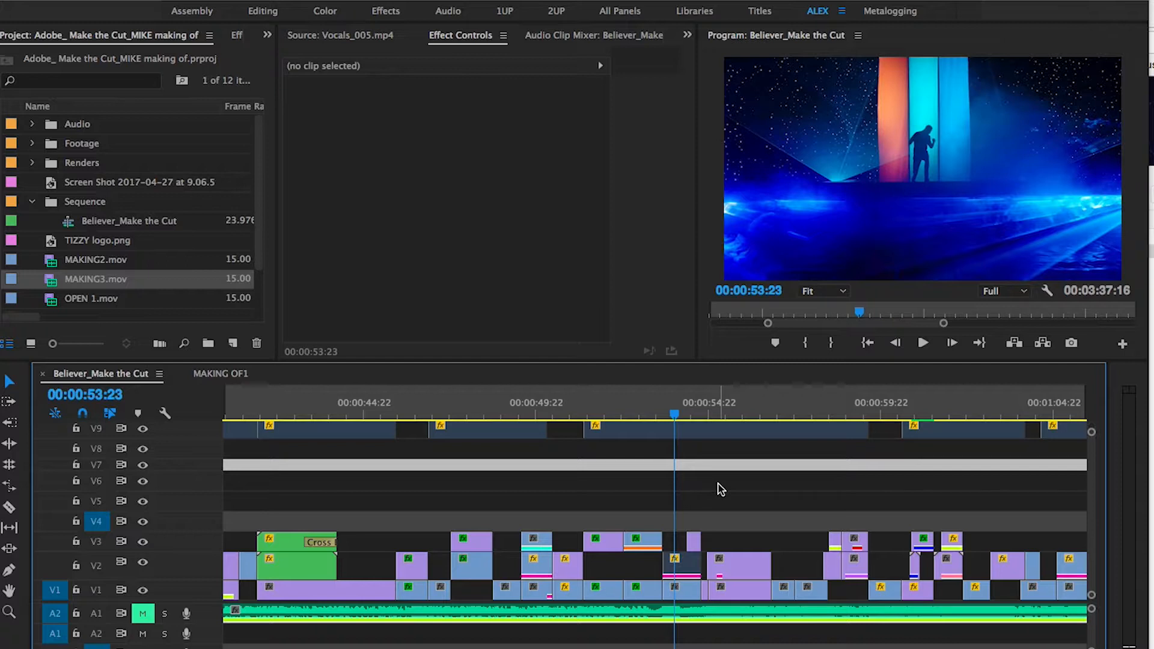
- Show the effect settings of the silhouette shot's overlay clip and select Mask (1) under its Opacity
left_click(687, 600)
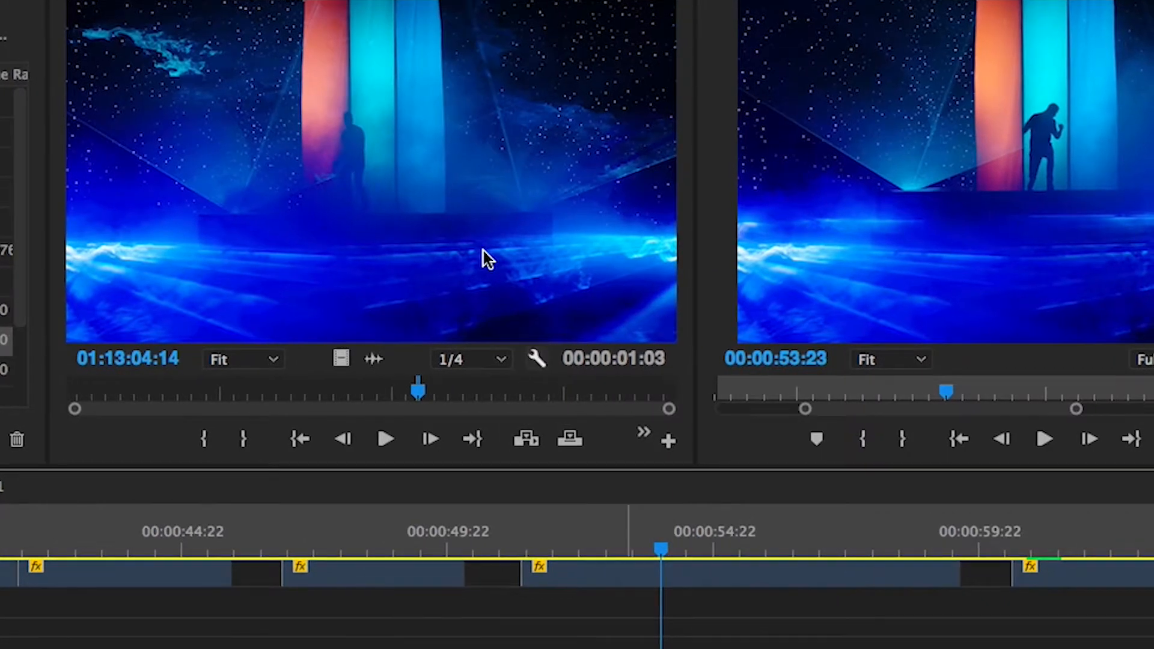
key("shift+5")
scroll(602, 263, "down", 2)
scroll(596, 262, "down", 1)
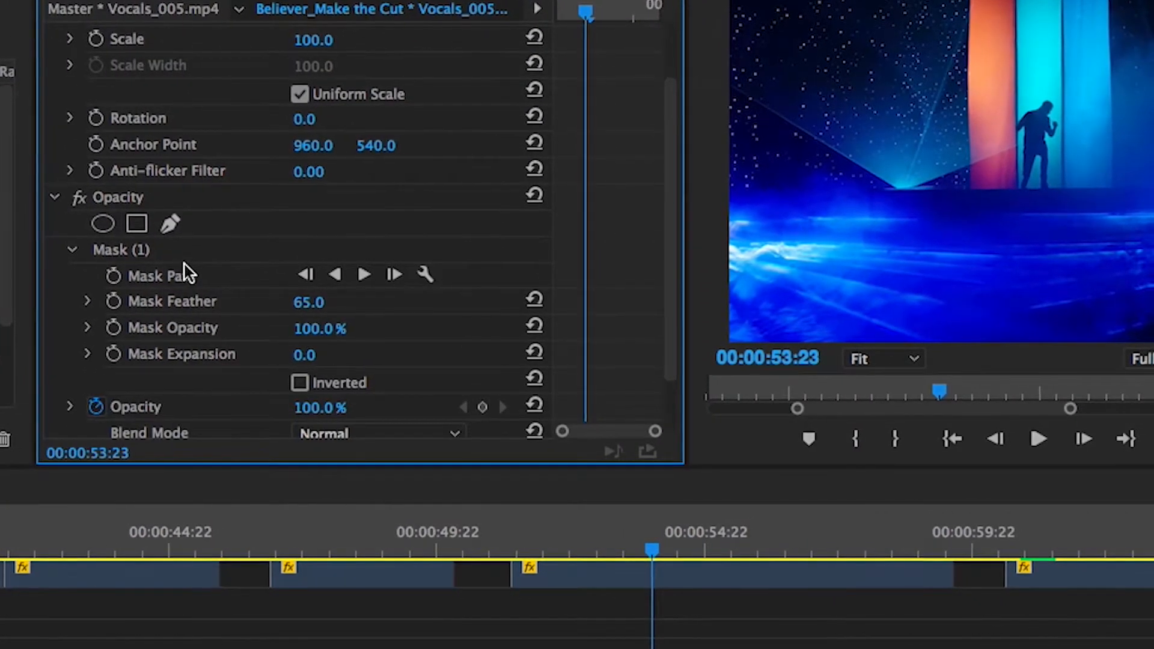
left_click(138, 251)
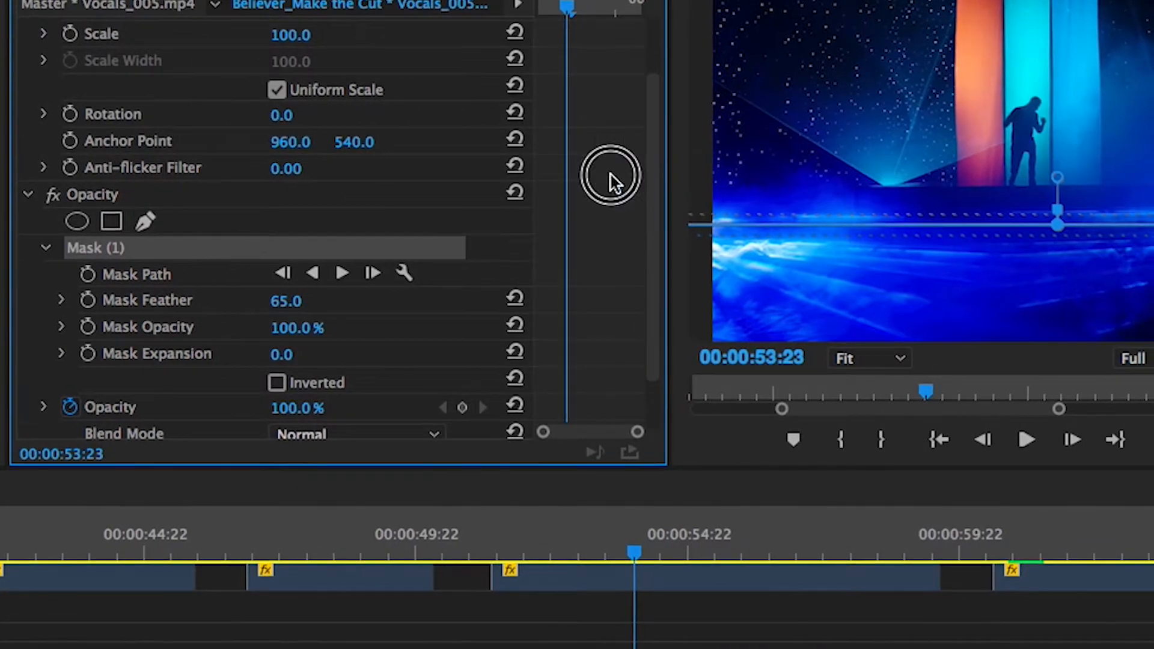
- Reduce the Program monitor's zoom level to 10% to view the entire mask outline
left_click(892, 359)
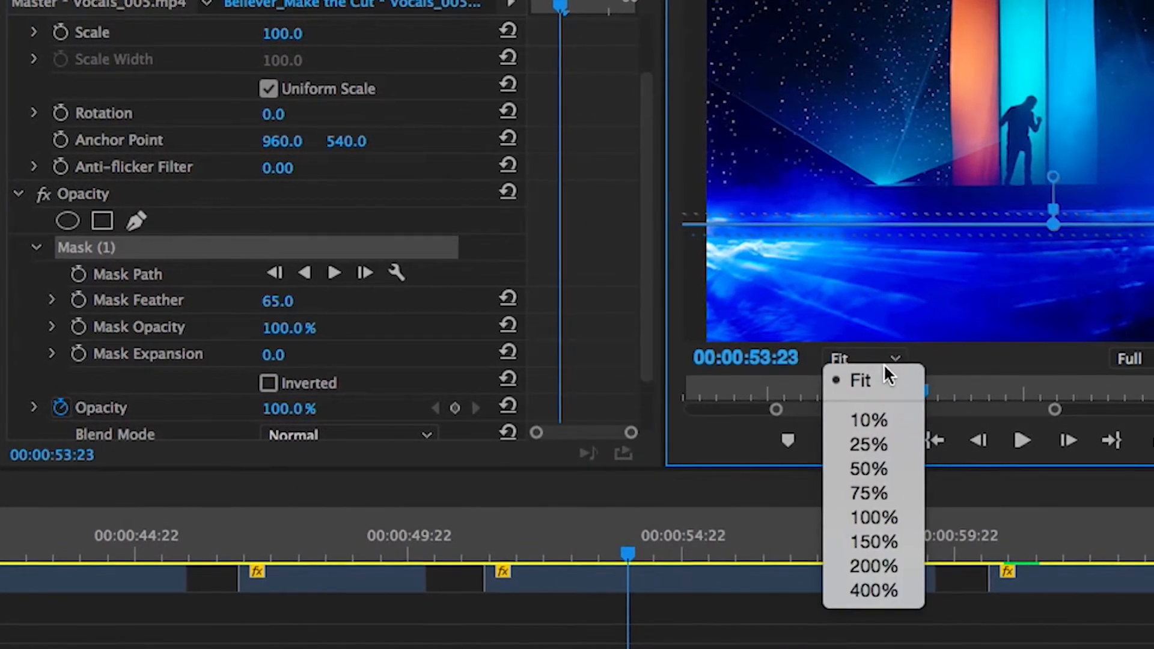
left_click(868, 445)
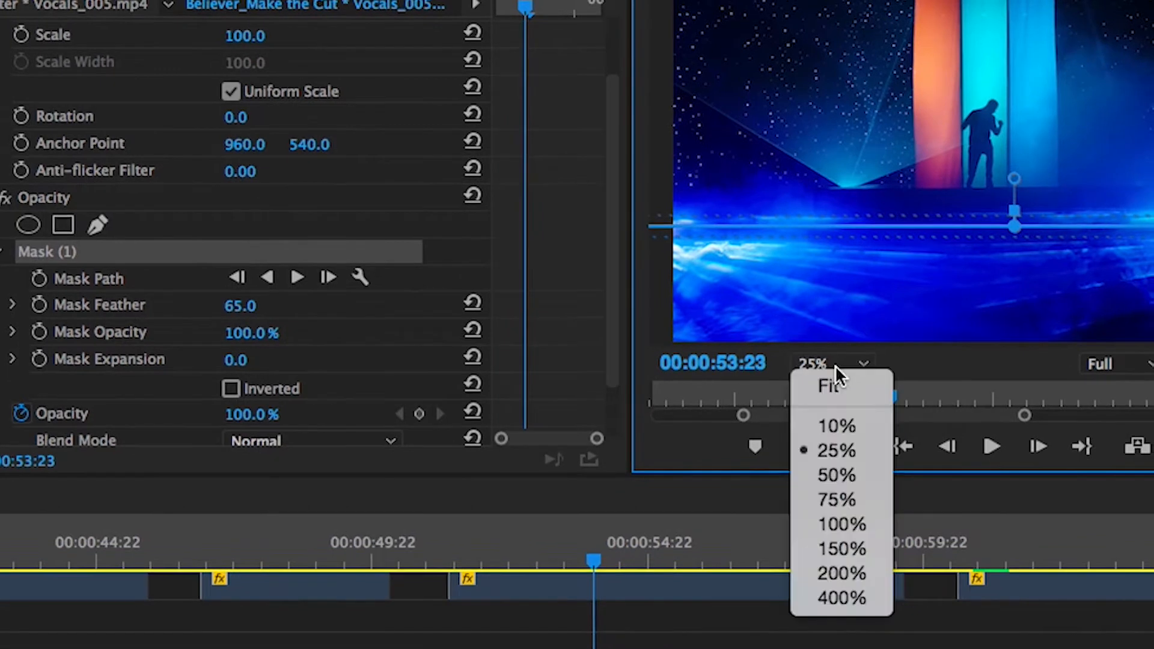
left_click(861, 362)
left_click(836, 431)
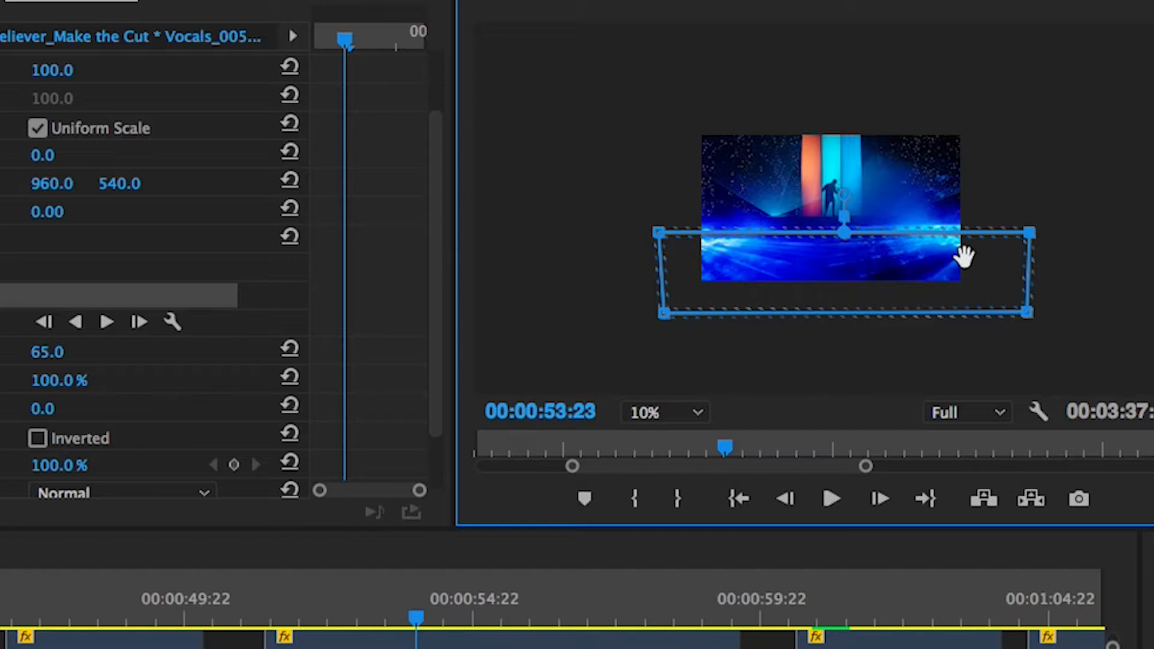
- Return the Program monitor's zoom level to Fit and play the silhouette shot from just before its start
left_click(662, 413)
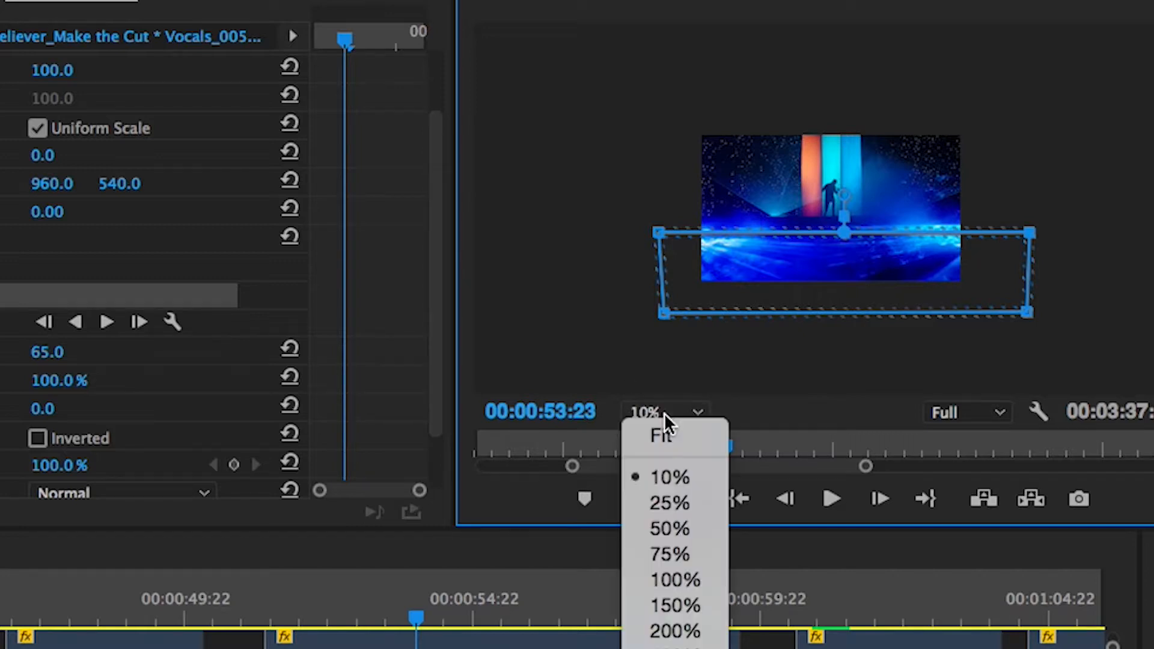
left_click(685, 442)
left_click(380, 599)
key("space")
key("space")
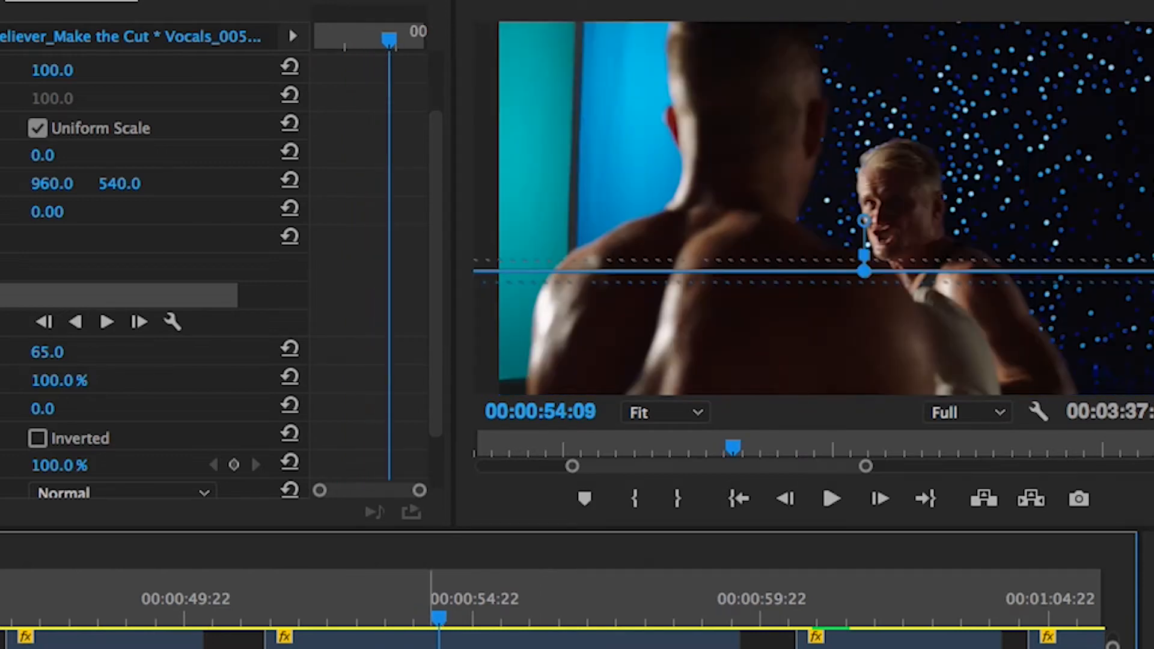
- Deselect the overlay clip and replay the silhouette shot from about 00:00:53 without the mask outline
left_click(218, 636)
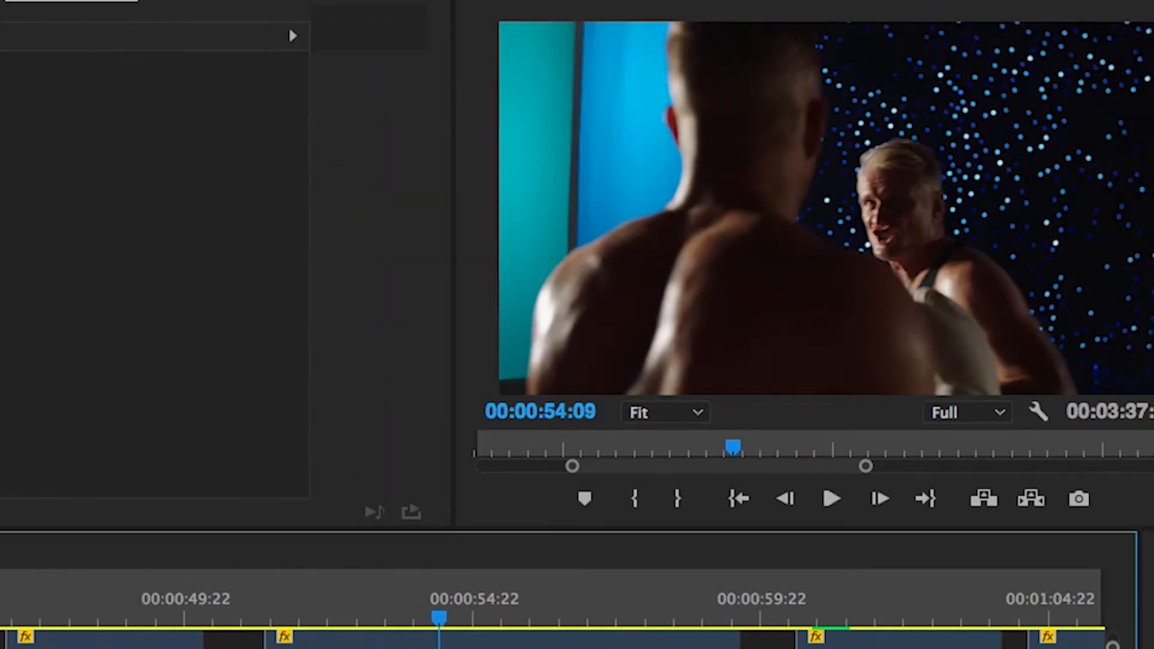
left_click(316, 602)
key("space")
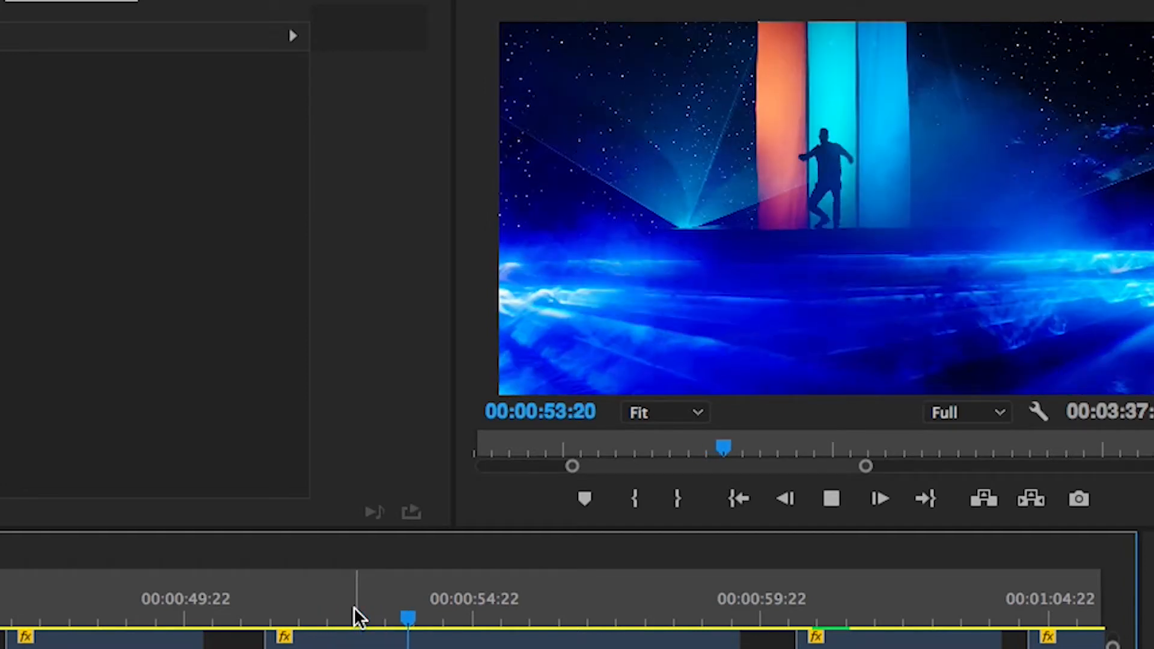
key("space")
left_click(360, 607)
key("space")
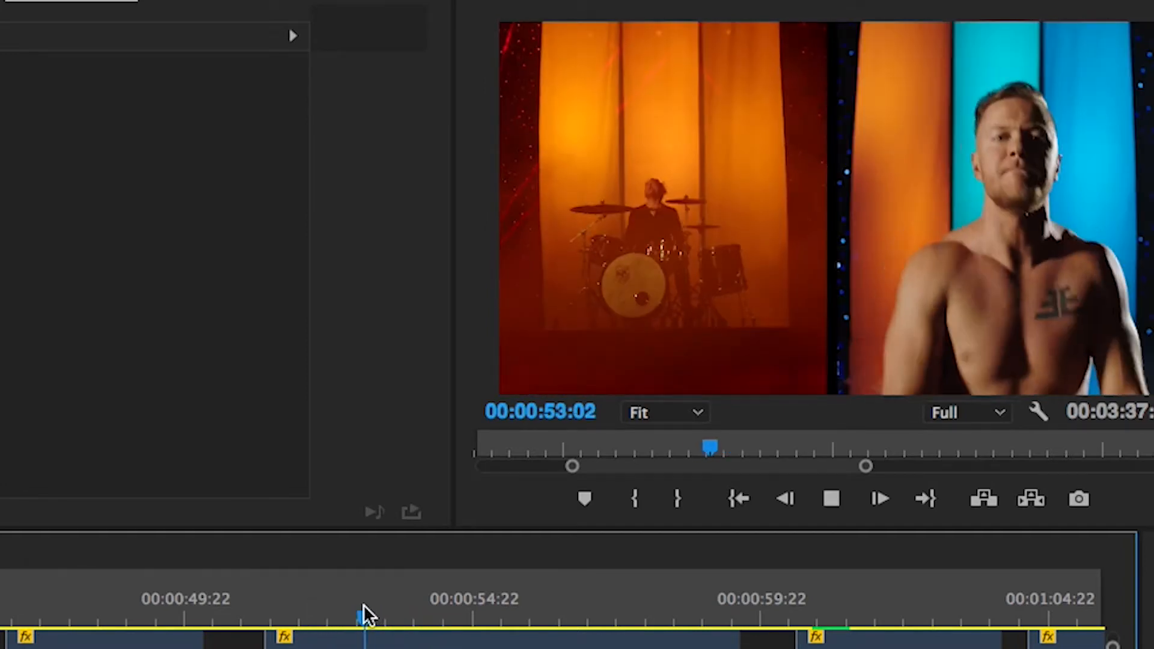
key("space")
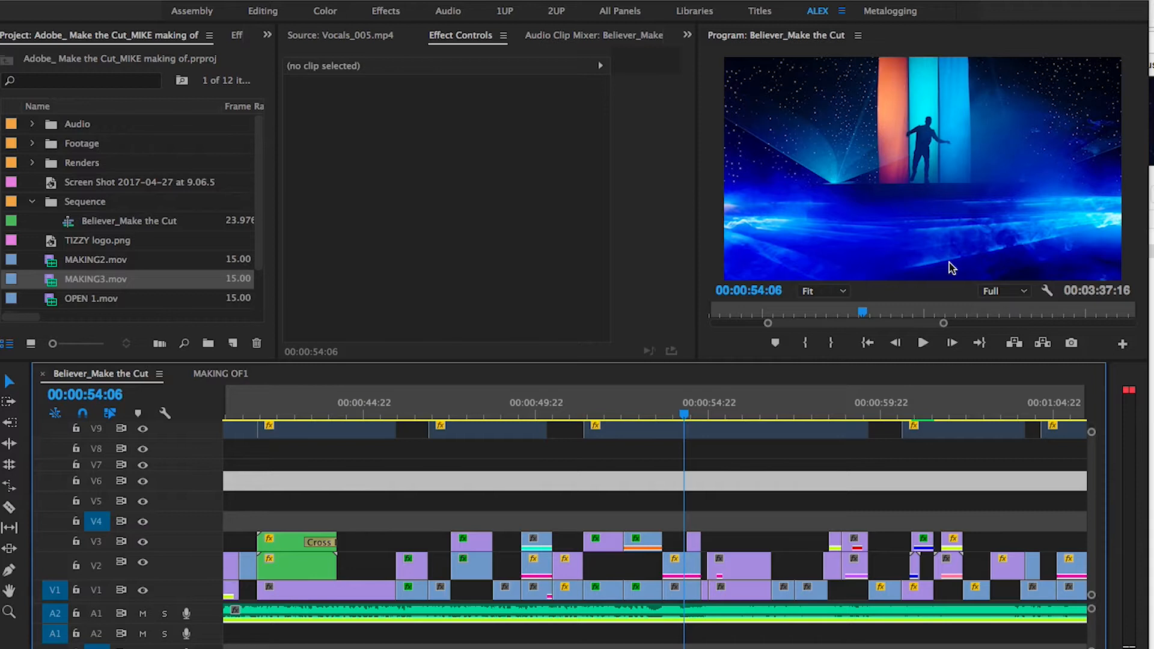
- Show a longer stretch of the sequence and go to the earlier silhouette shot at 00:00:28:19
left_click(756, 446)
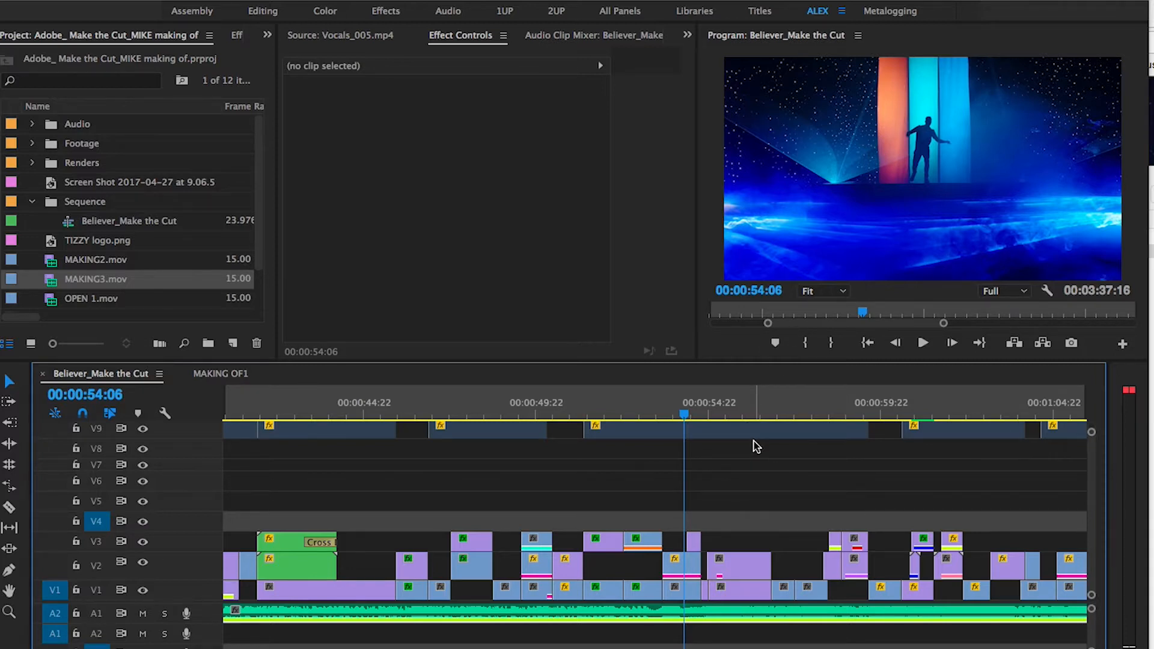
key("minus")
key("minus")
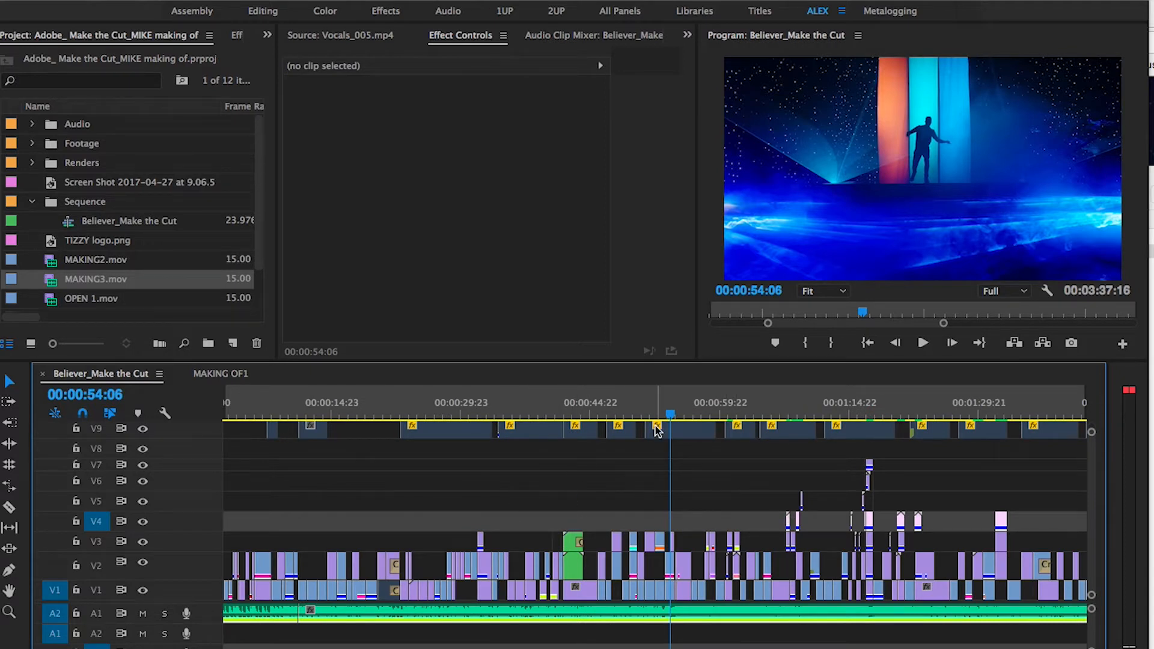
left_click(451, 411)
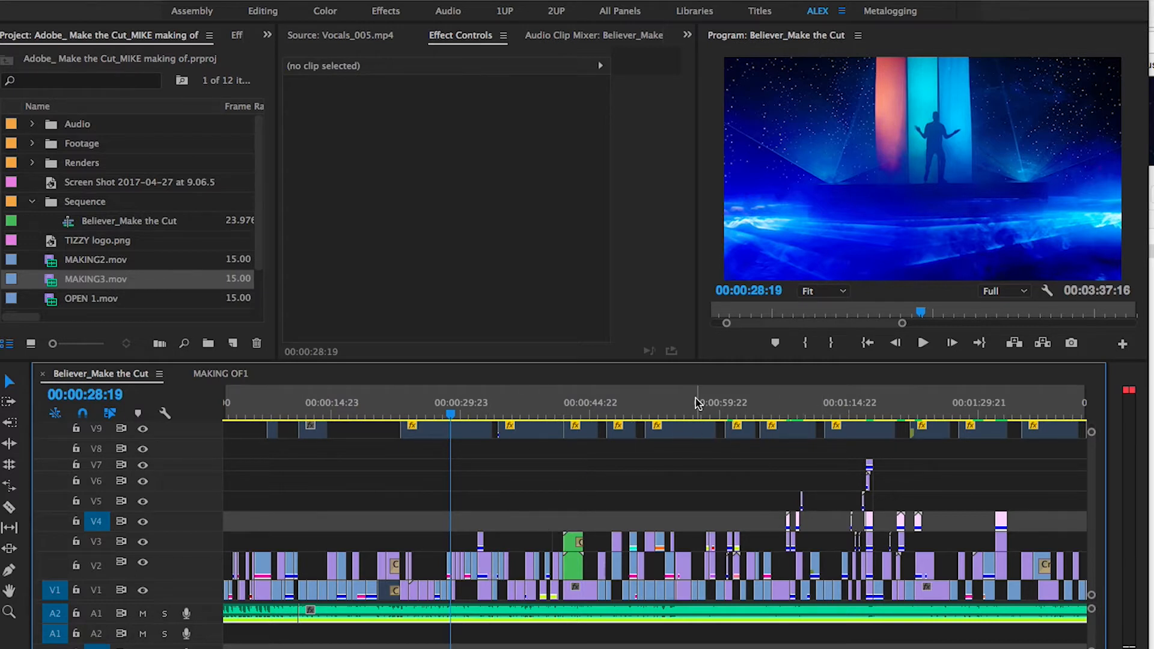
- Go to the boxing shot at 00:00:55:15 and show the effect settings of its V1 clip, Boxing_008.mp4
left_click(684, 408)
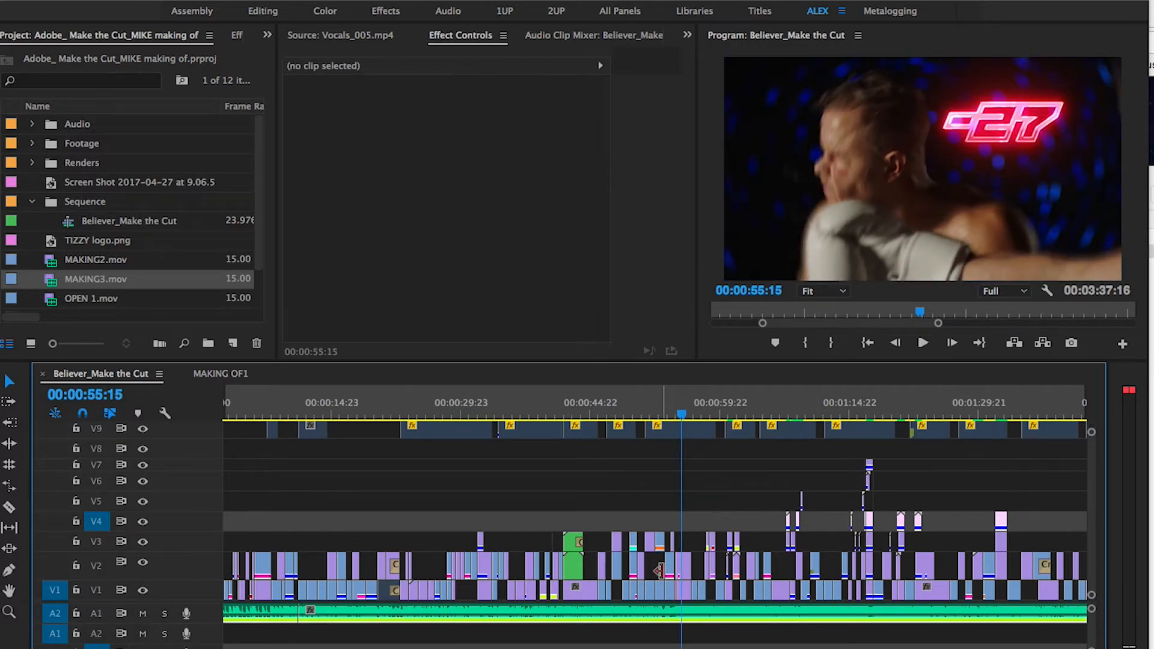
left_click(690, 529)
key("=")
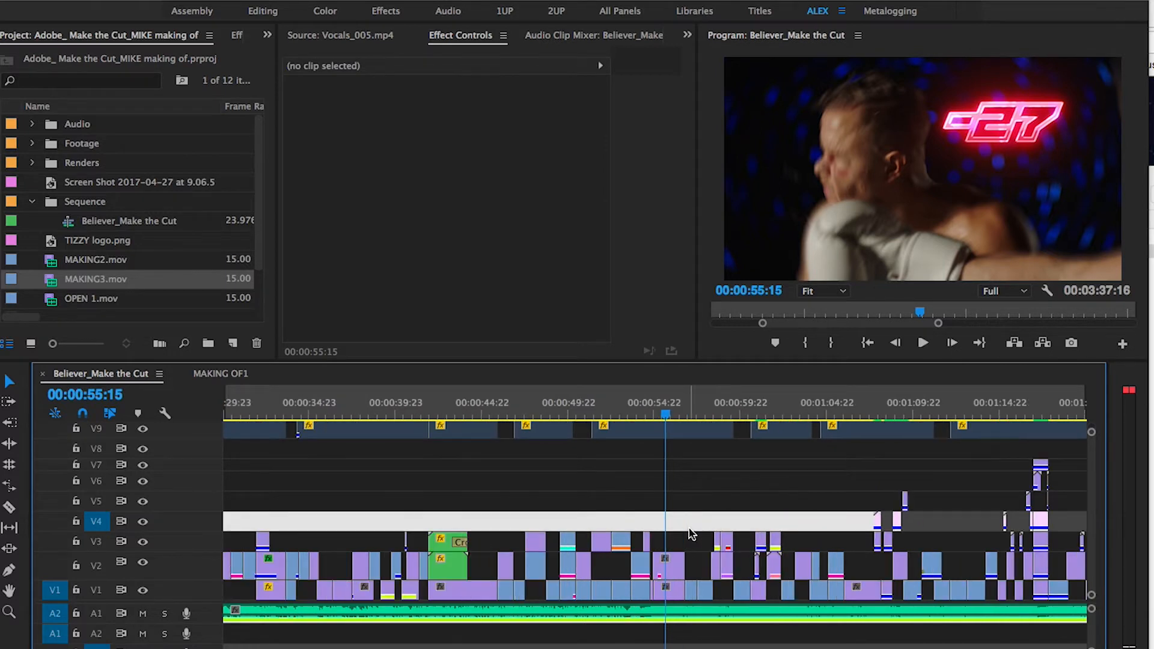
left_click(672, 595)
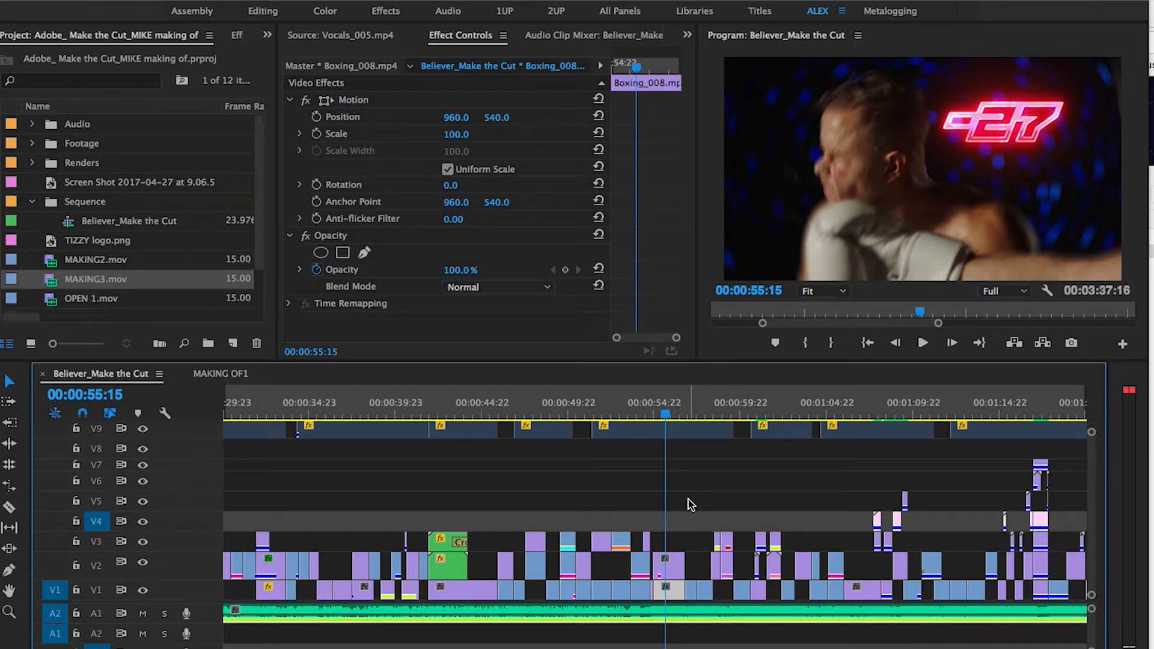
- Go to the start of the sequence, deselect the boxing clip and play the opening shots with their layers enlarged in the timeline
key("Home")
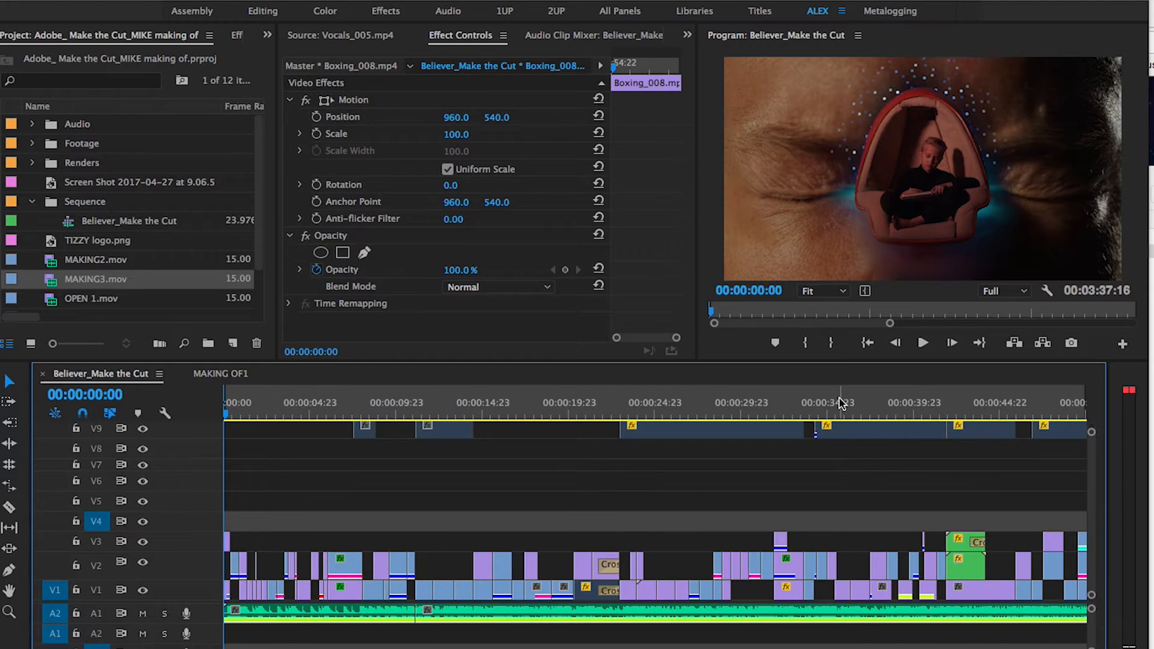
left_click(289, 521)
key("equal")
key("equal")
key("equal")
key("equal")
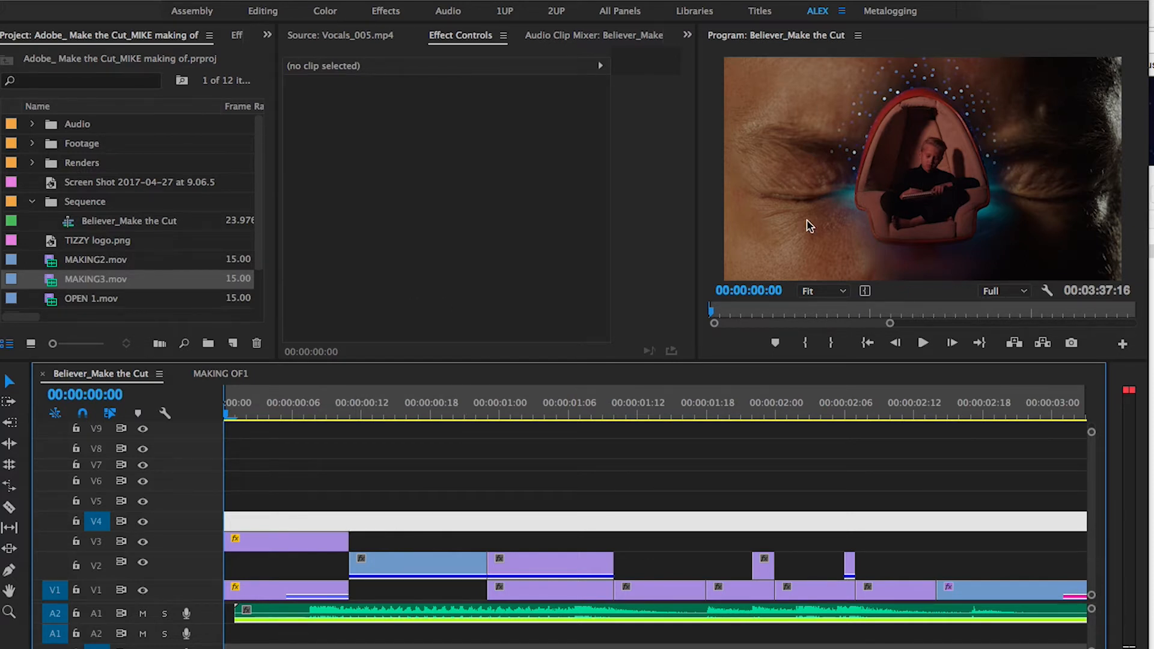
key("space")
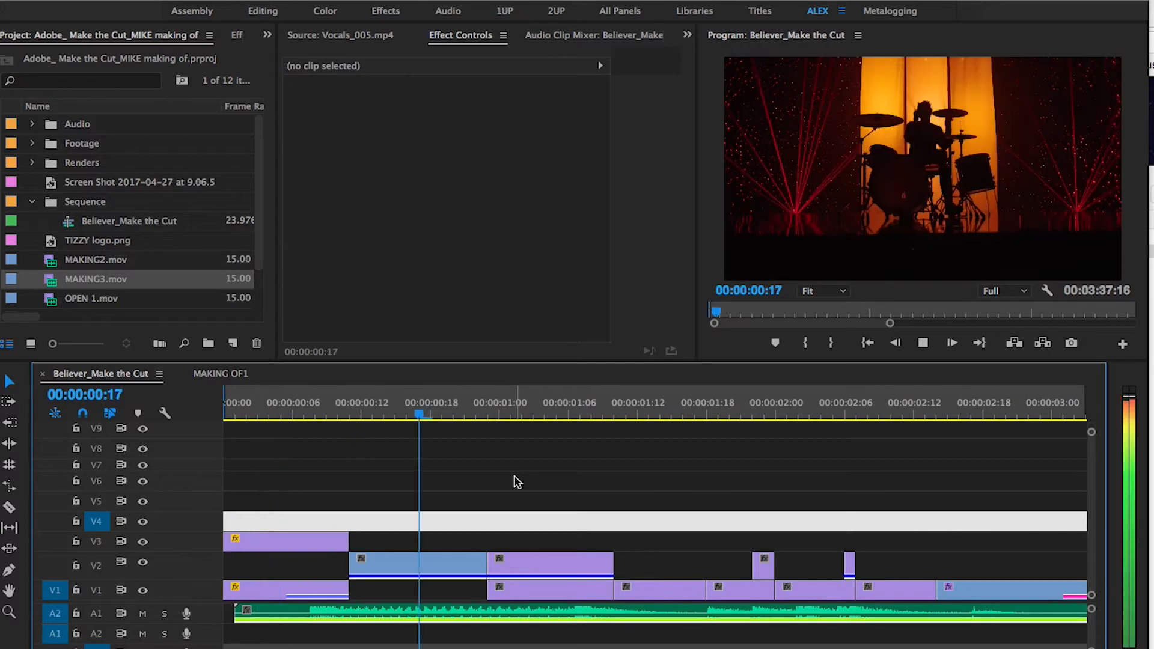
- Show more of the sequence in the timeline and scrub ahead to the guitar shot at 00:00:09:06
key("minus")
key("minus")
key("minus")
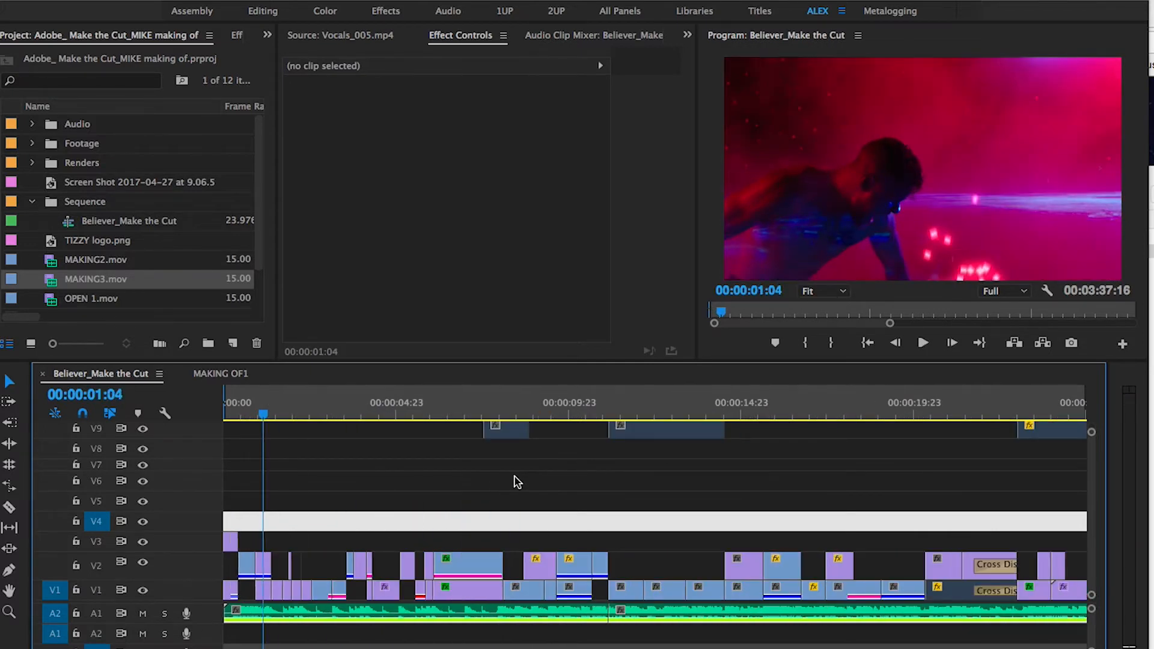
left_click_drag(352, 407, 547, 439)
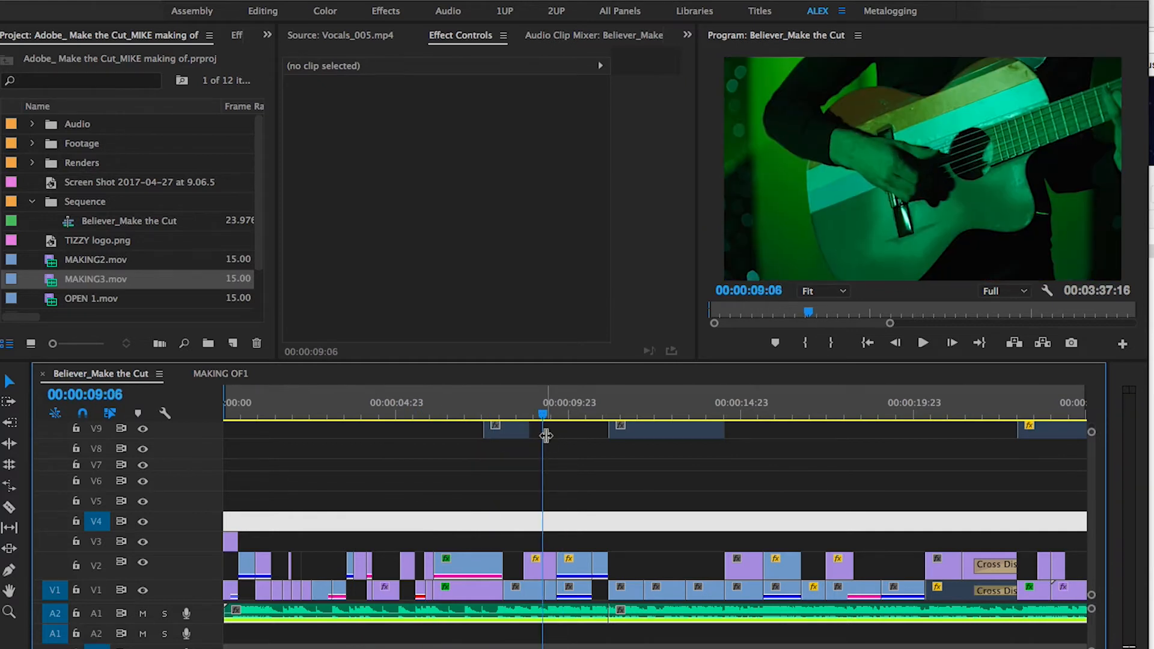
- Play the boxing shot with the glowing blue sign near 00:00:58, then step back to 00:00:58:14
key("minus")
key("minus")
left_click_drag(720, 413, 729, 414)
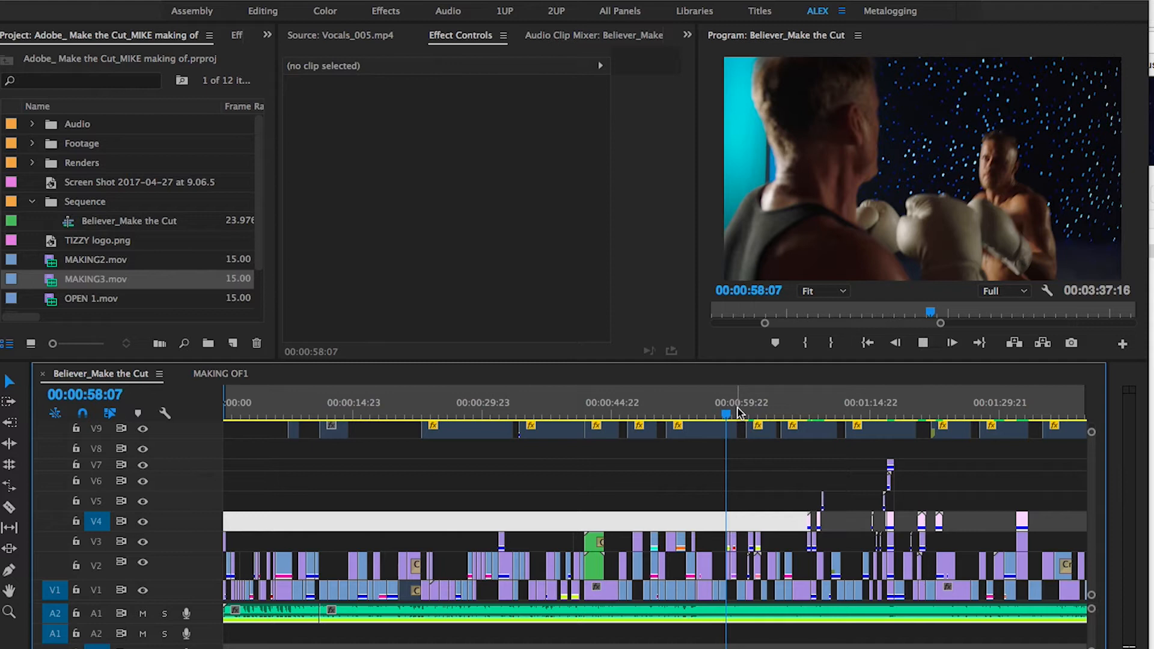
key("space")
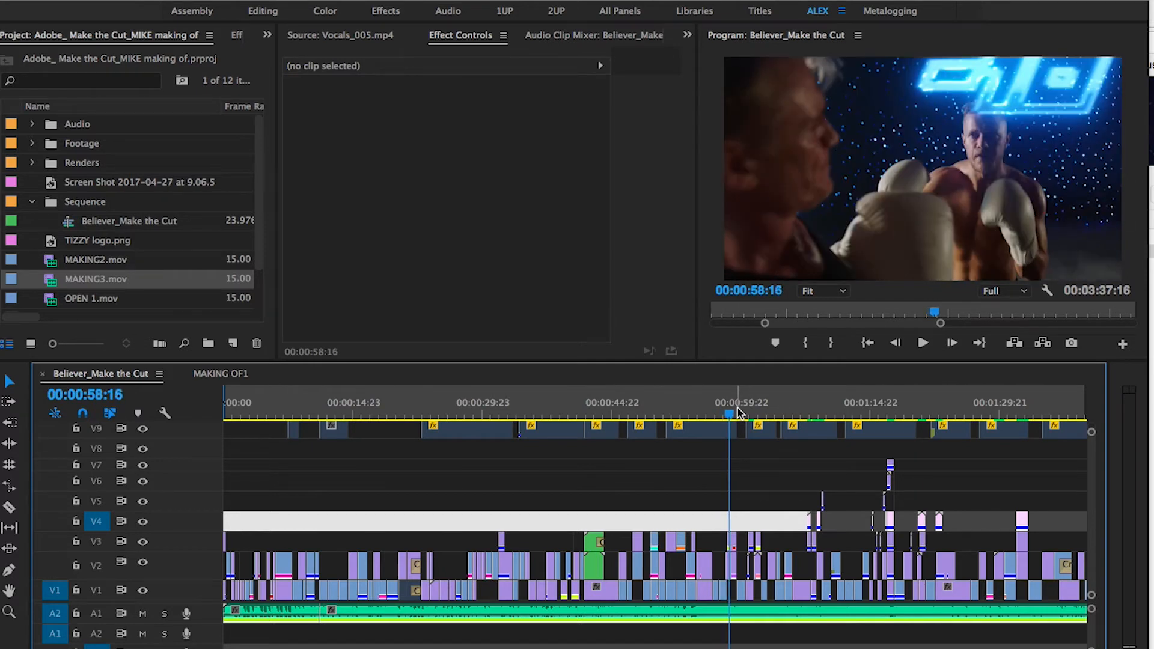
key("Left")
key("Left")
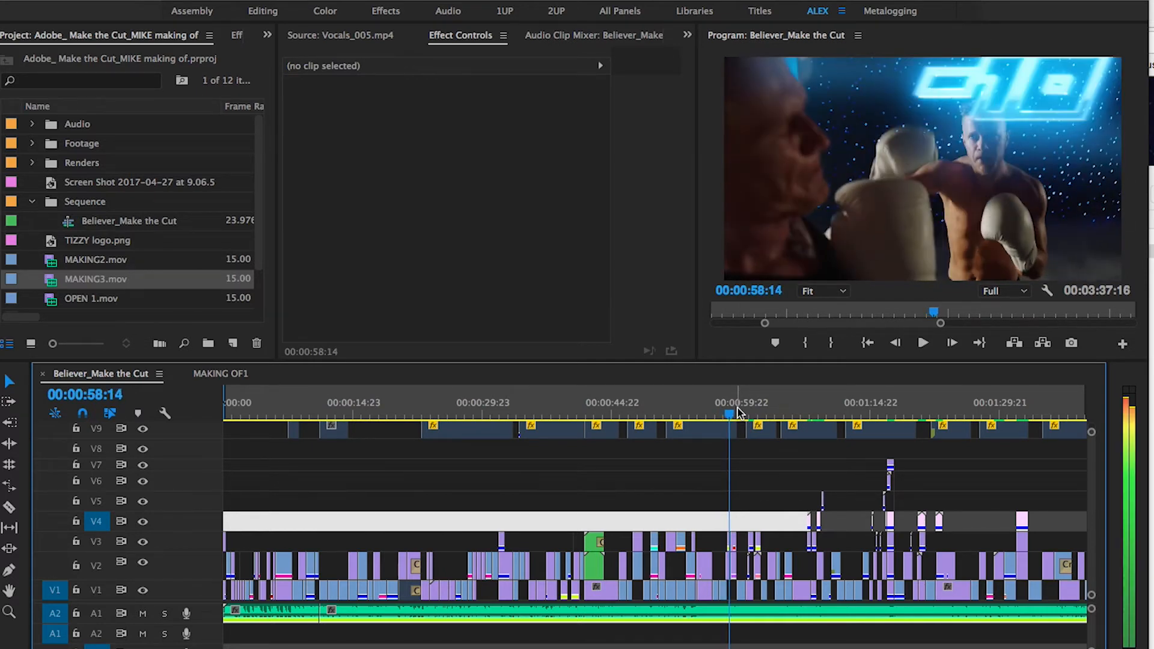